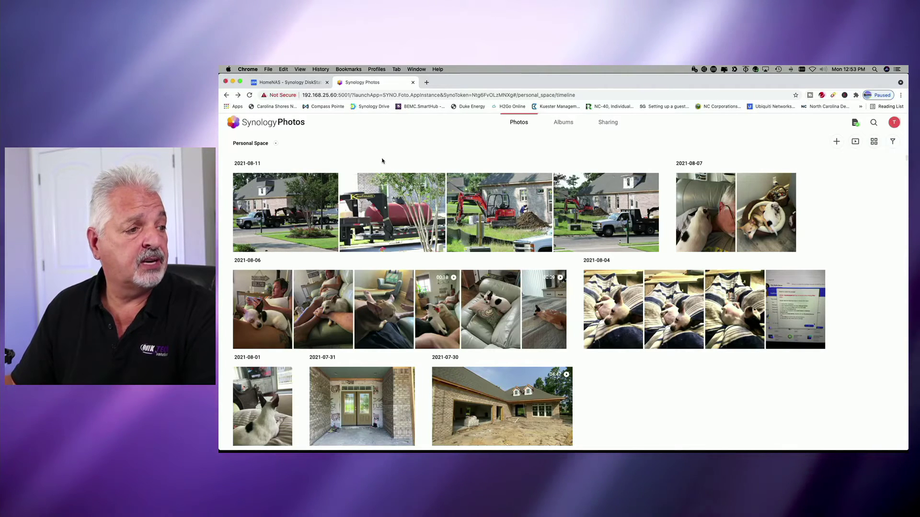
Open the Kaufman trailer photo, copy its share link, and keep it Public view-only.
left_click(391, 220)
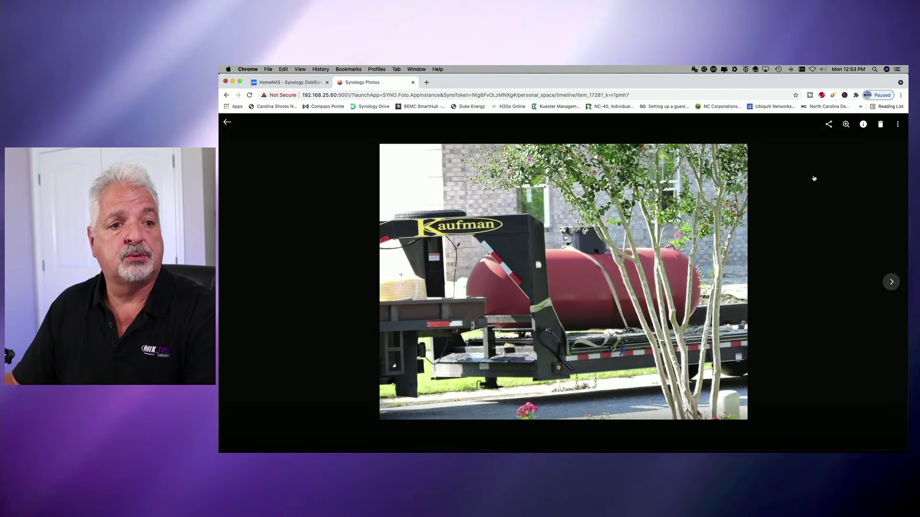
left_click(829, 126)
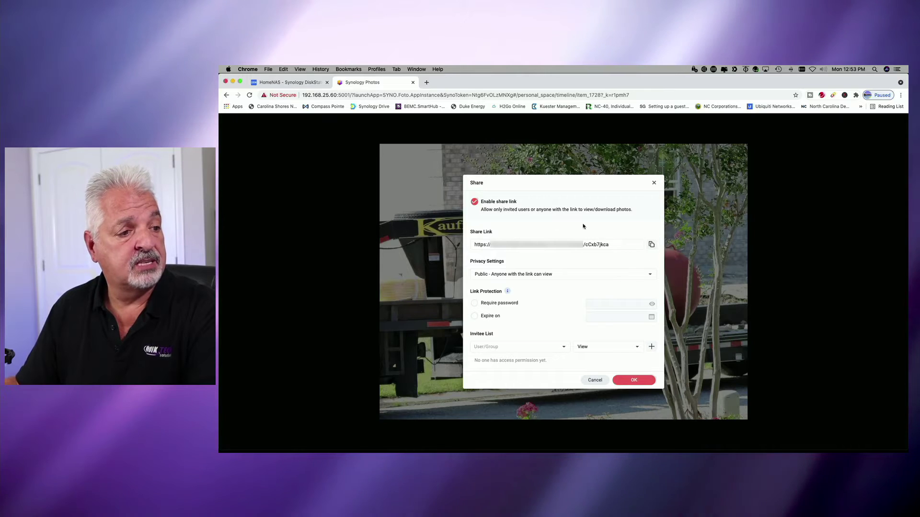
left_click(651, 244)
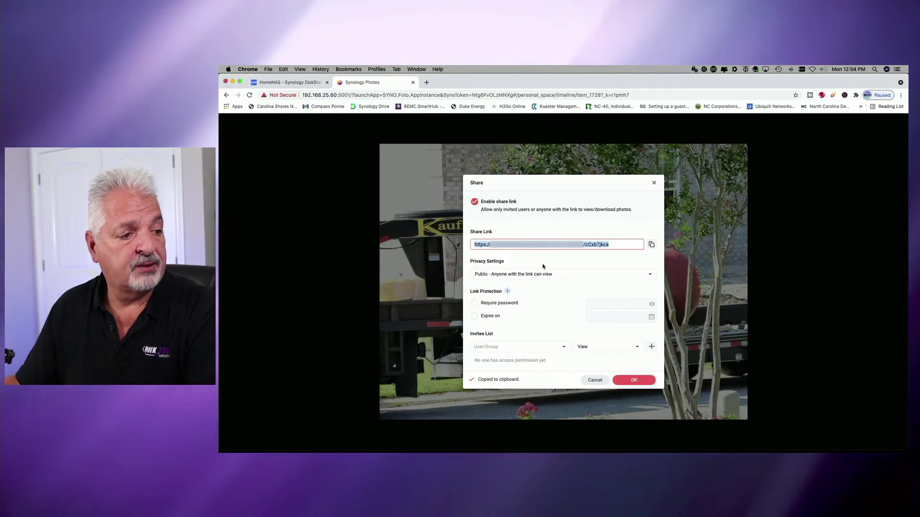
left_click(651, 276)
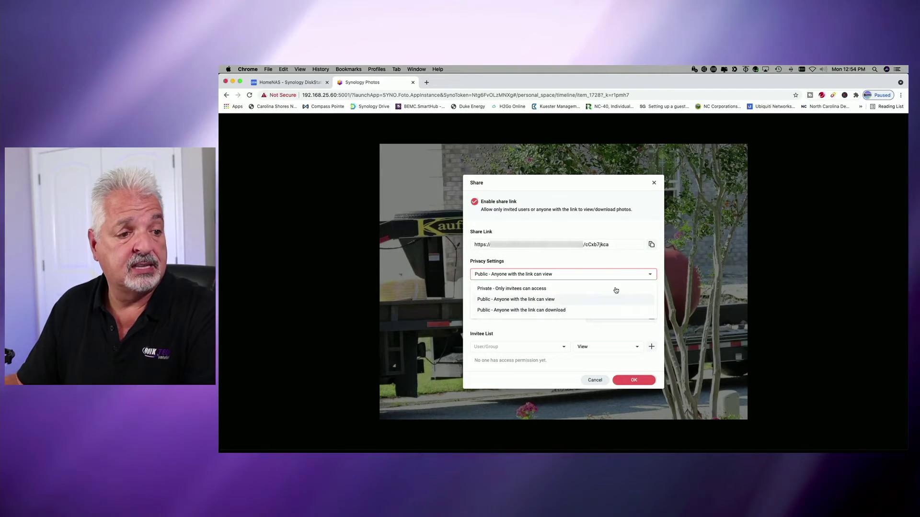
left_click(620, 258)
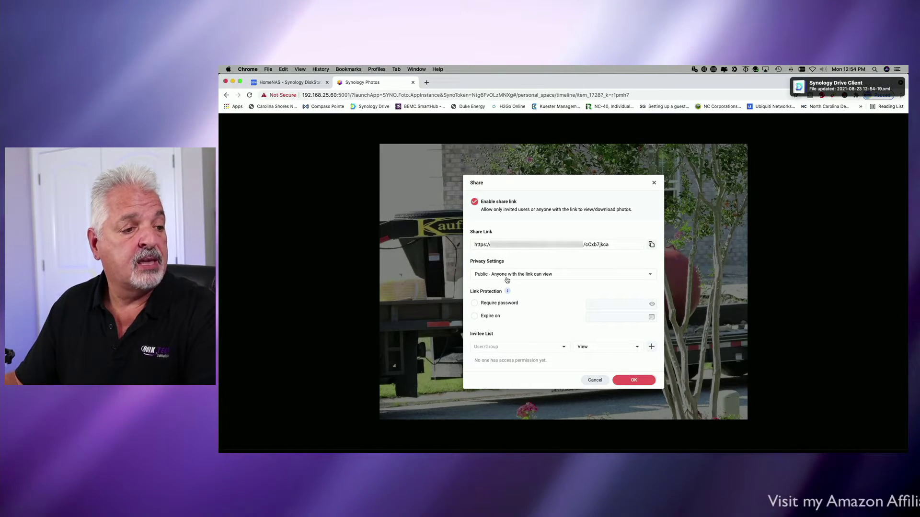
left_click(634, 380)
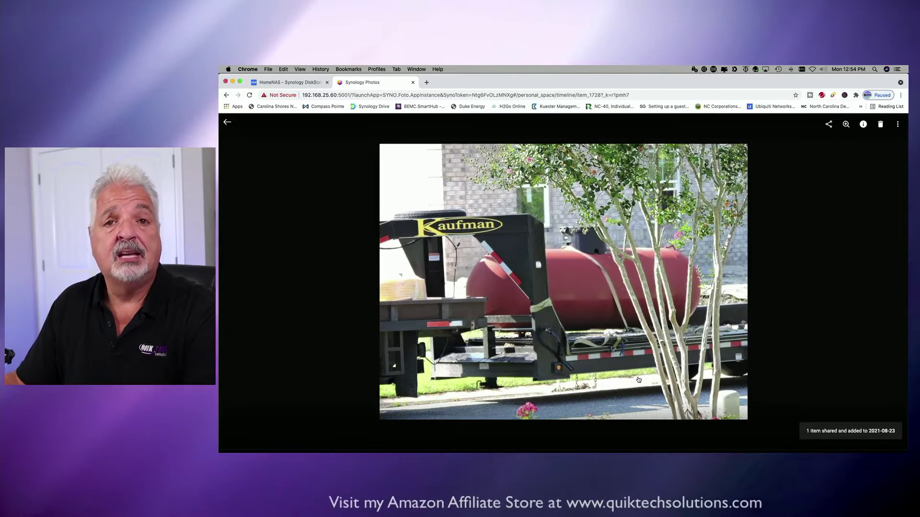
Go back to Albums and start sharing the Magnolia Geens Construction album.
left_click(227, 122)
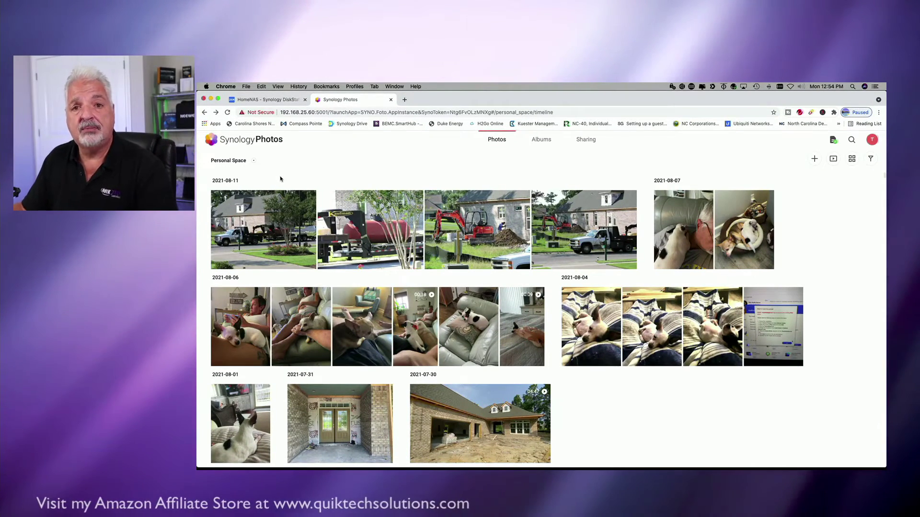
left_click(541, 141)
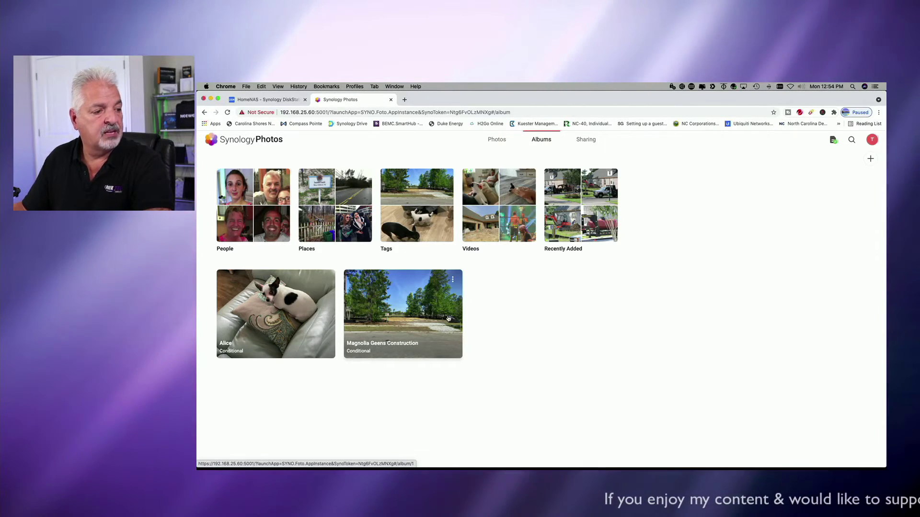
left_click(452, 282)
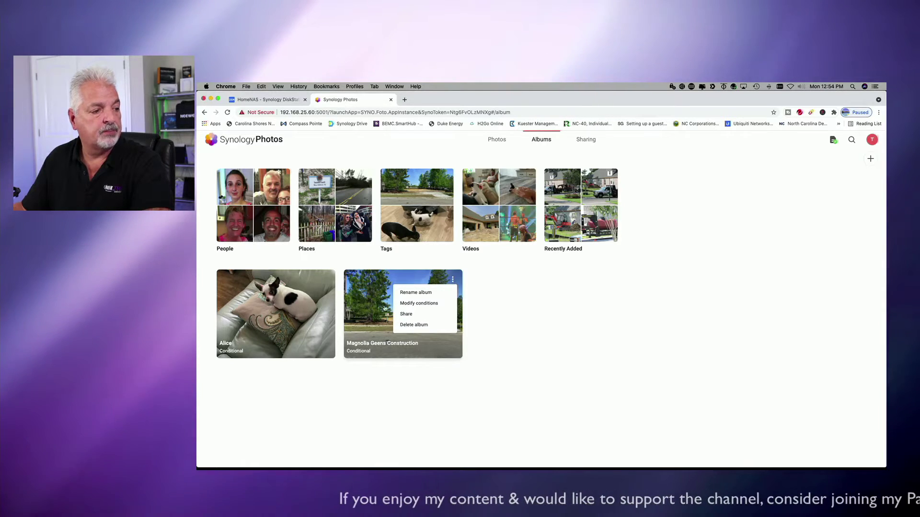
left_click(406, 315)
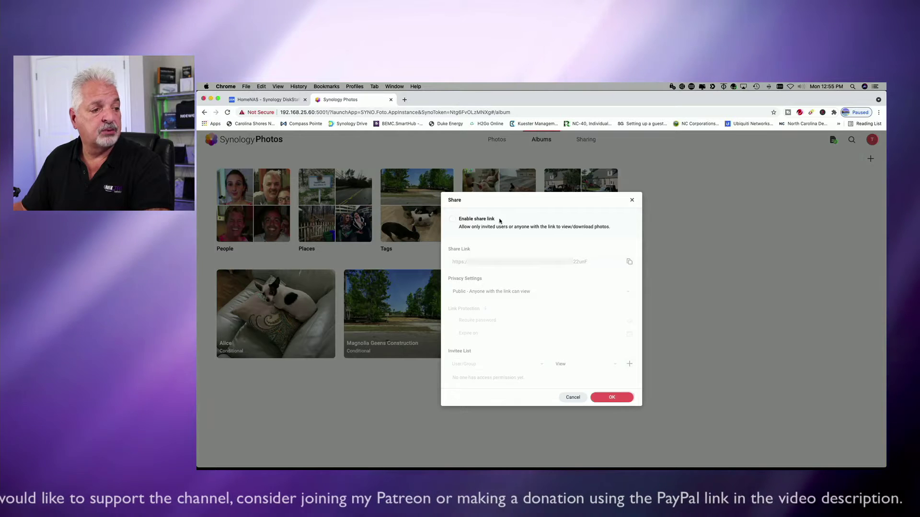
Enable the album's share link, copy it, and confirm with Public view-only privacy.
left_click(451, 221)
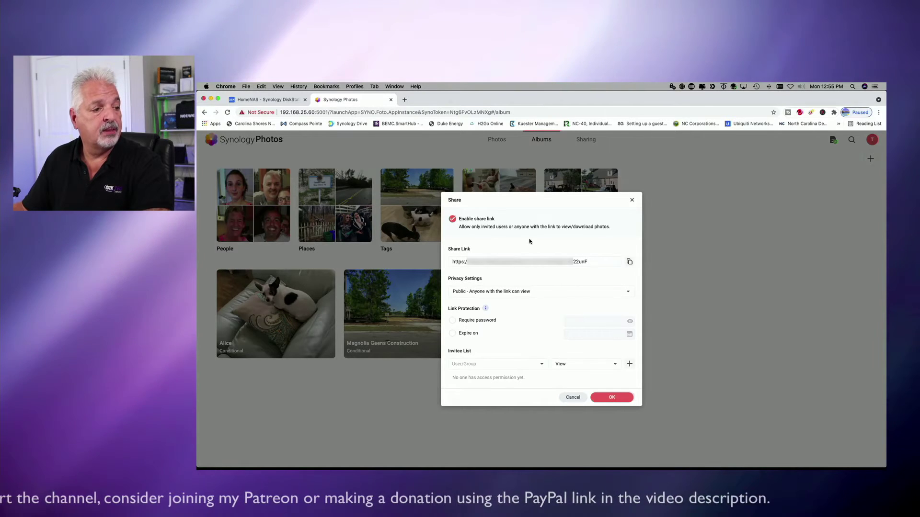
left_click(629, 262)
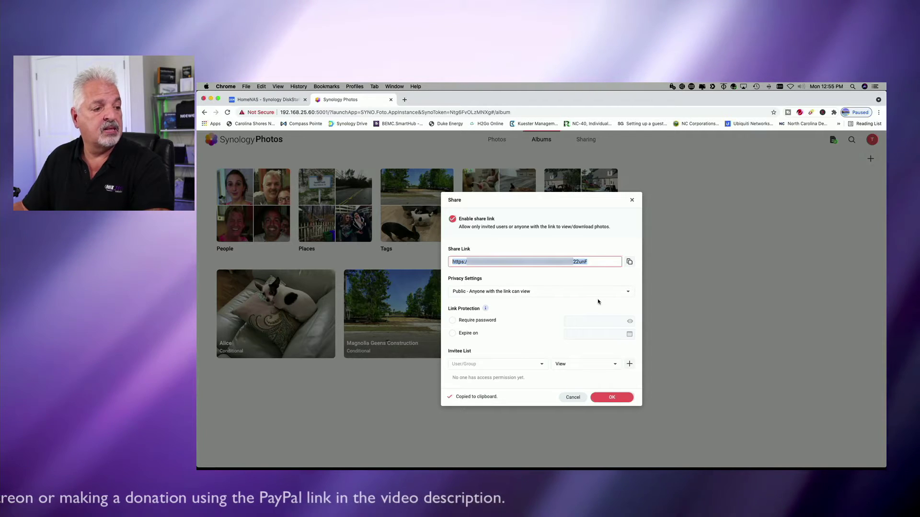
left_click(630, 295)
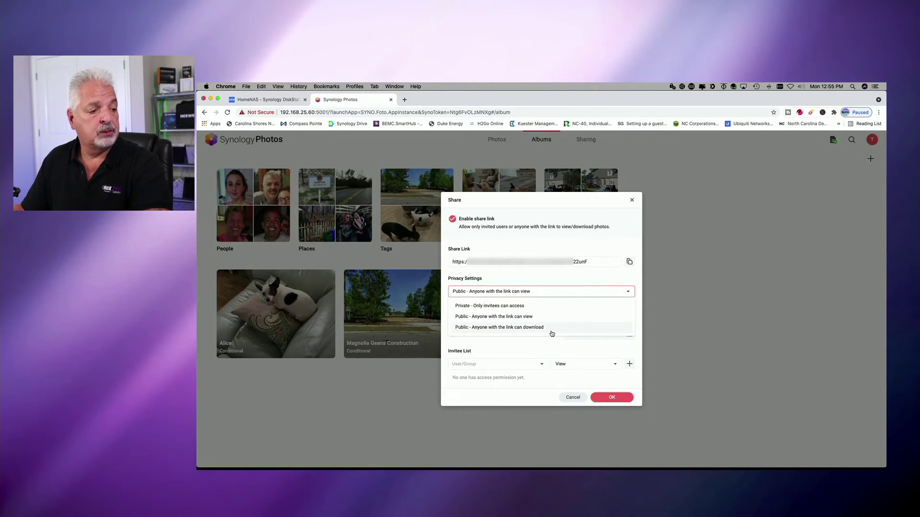
left_click(610, 254)
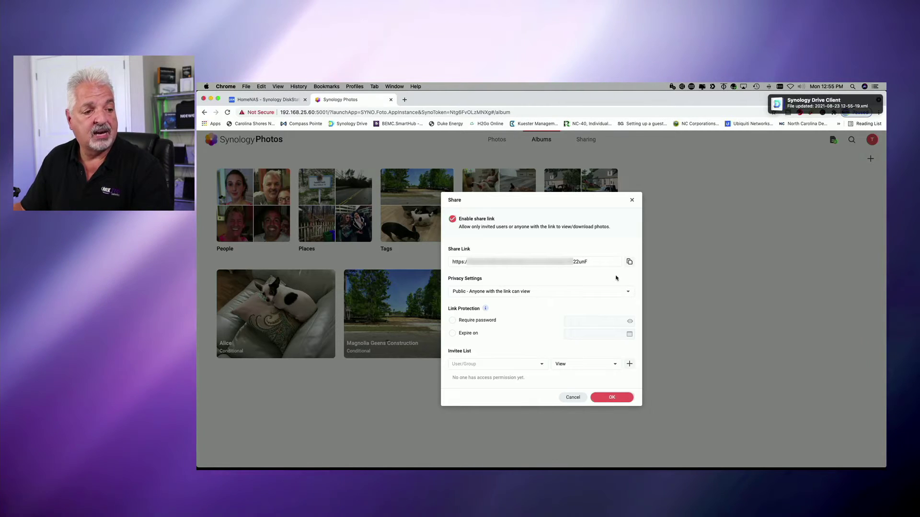
left_click(612, 398)
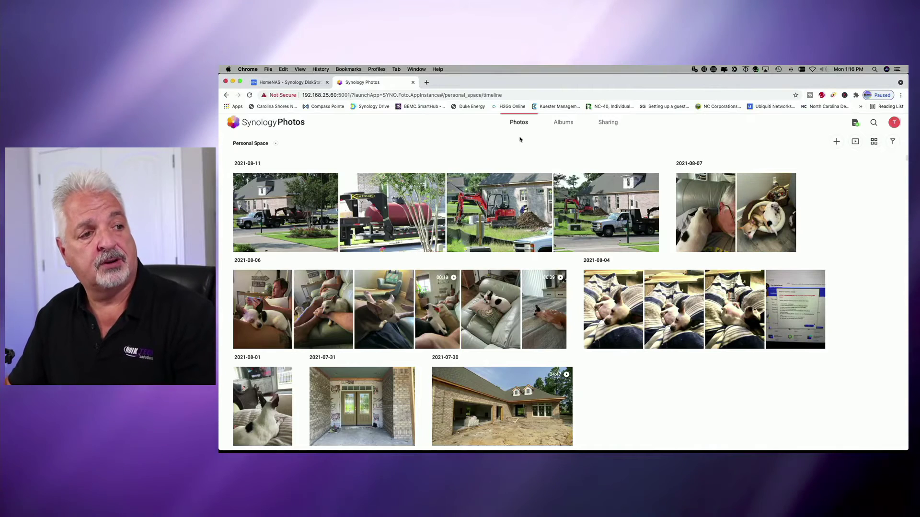
left_click(276, 145)
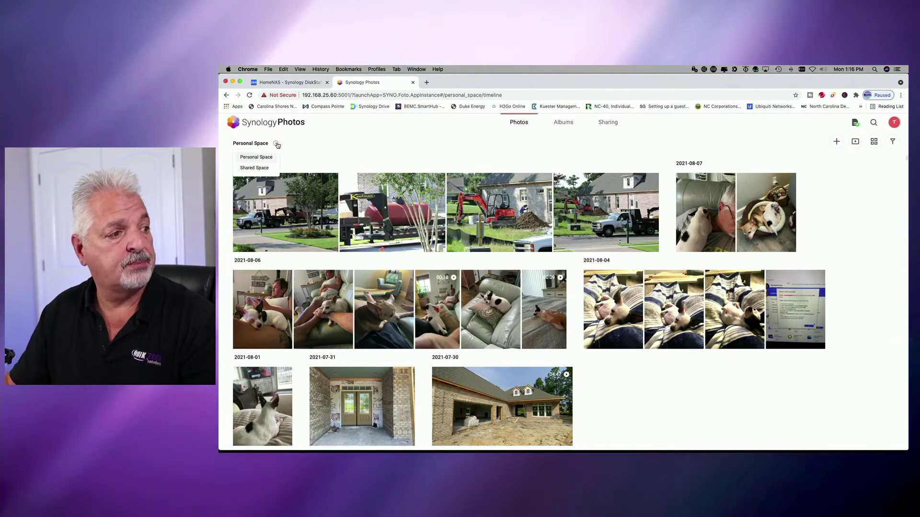
left_click(254, 168)
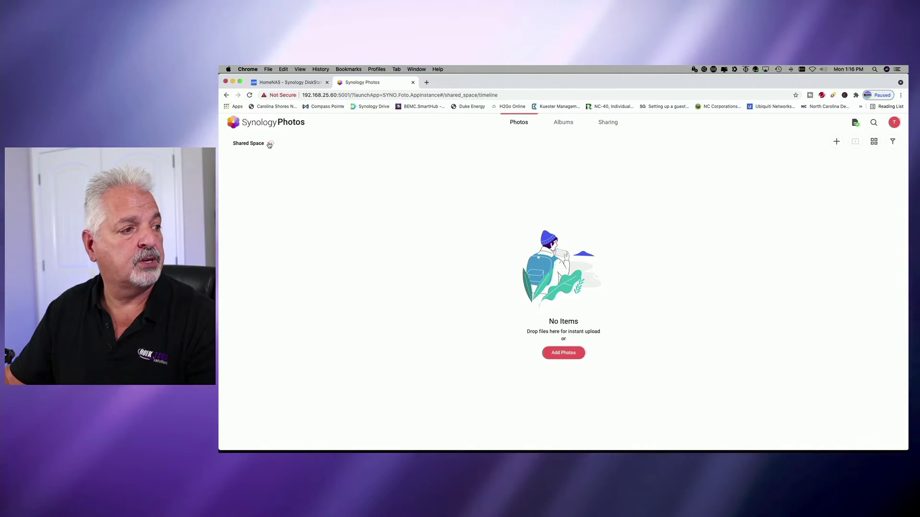
left_click(256, 158)
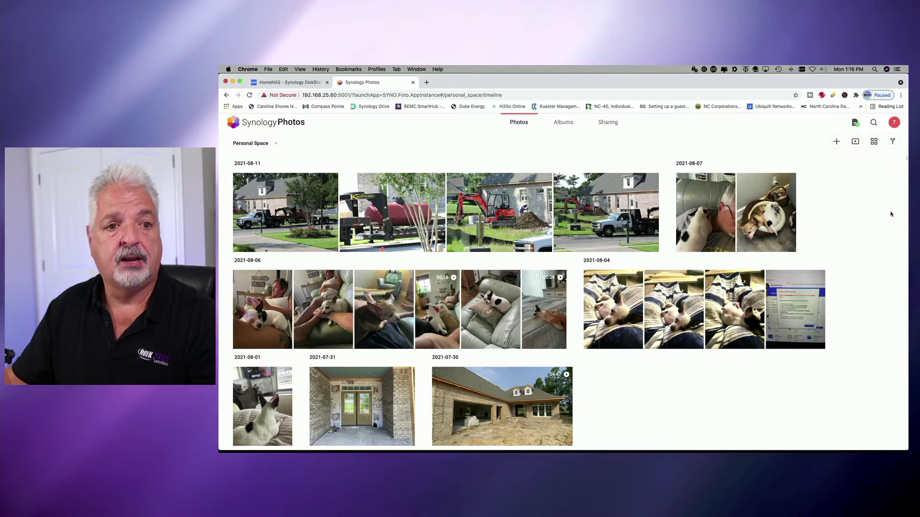
Open Photos Settings on the Shared Space tab and review its options, including the /photo folder.
left_click(894, 123)
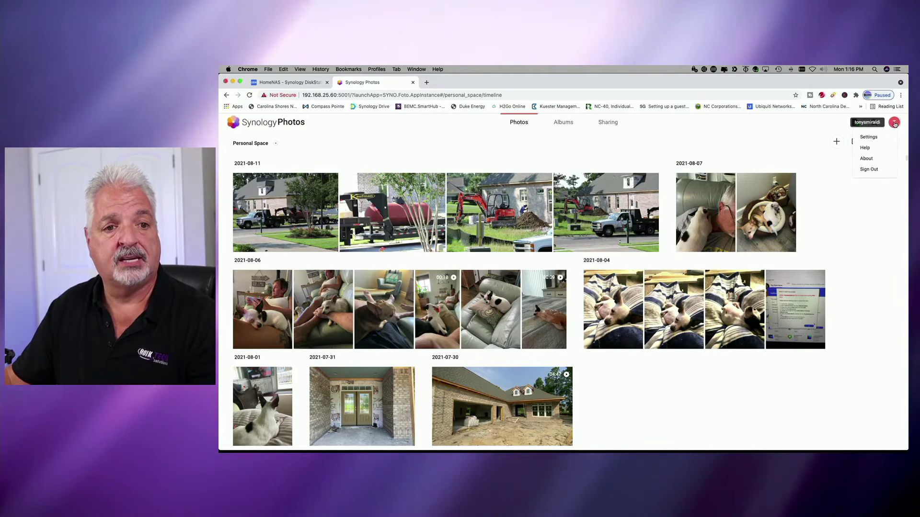
left_click(867, 138)
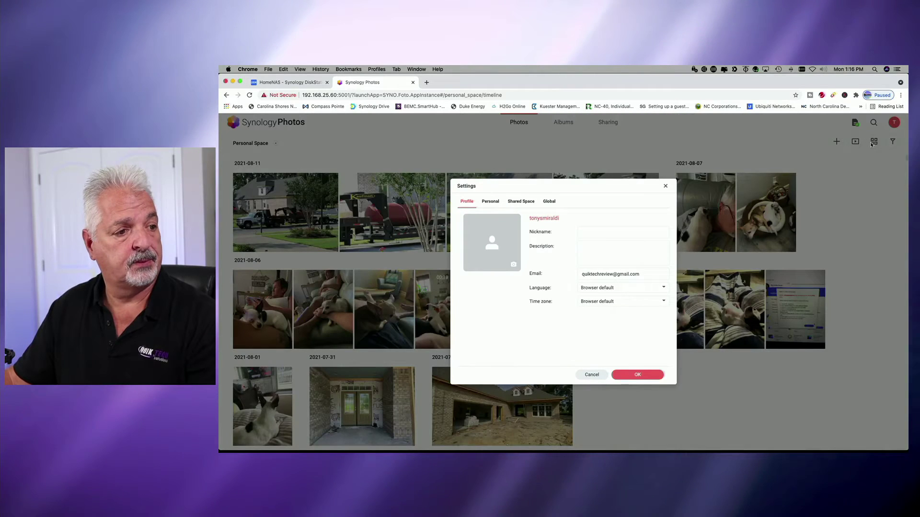
left_click(519, 202)
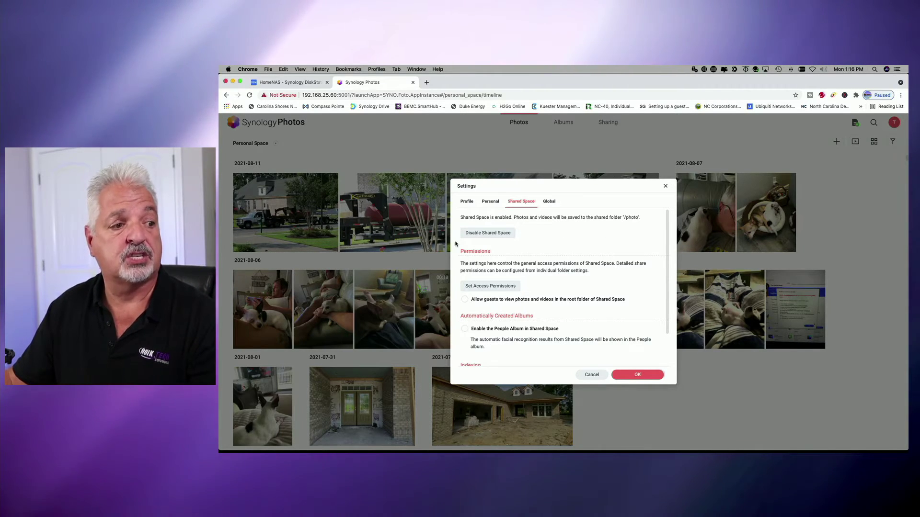
scroll(610, 268, "down", 2)
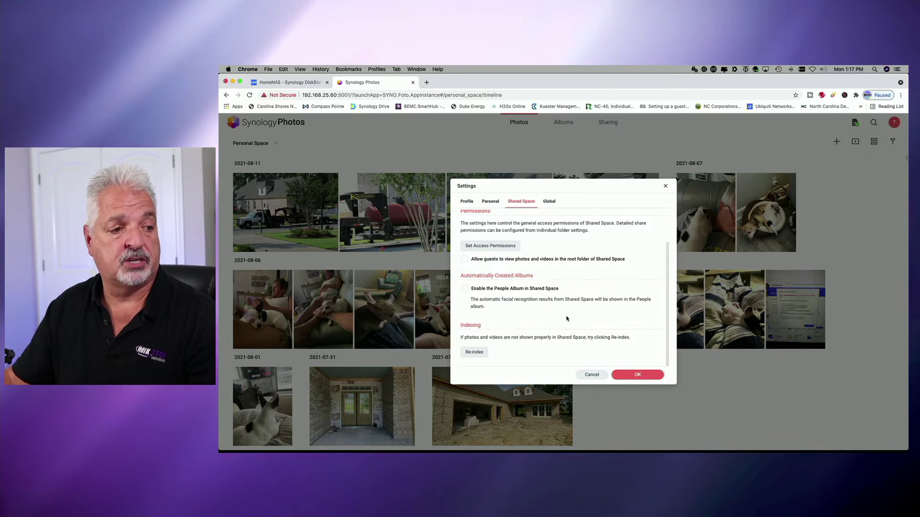
scroll(566, 319, "up", 2)
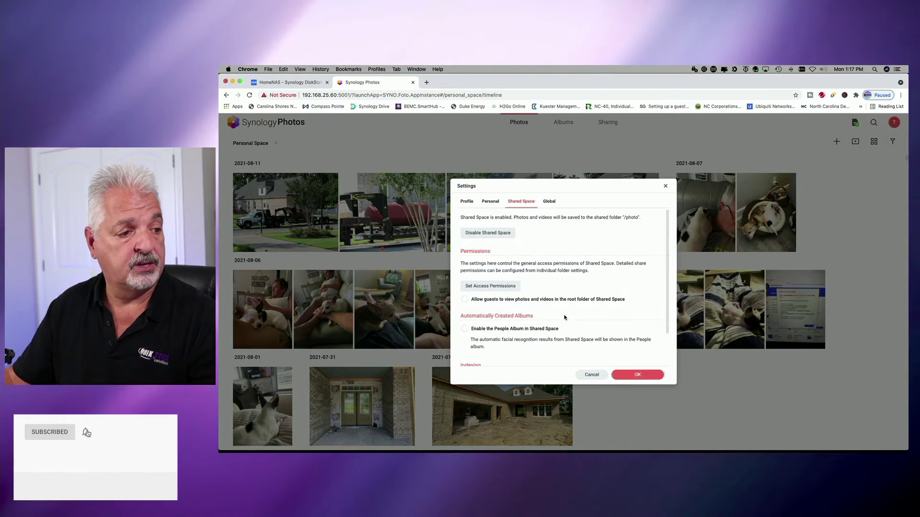
Try the Shared Space access permissions with the first local user at Entry level, then close.
left_click(496, 286)
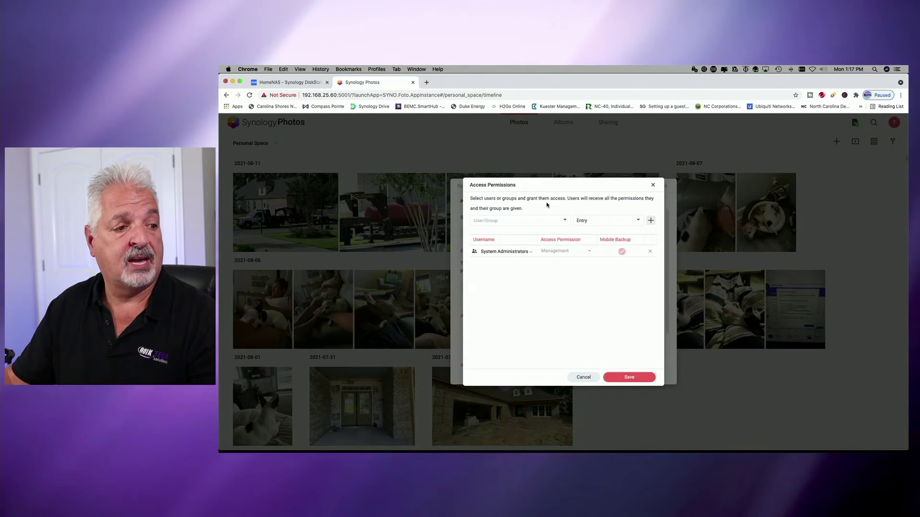
left_click(566, 222)
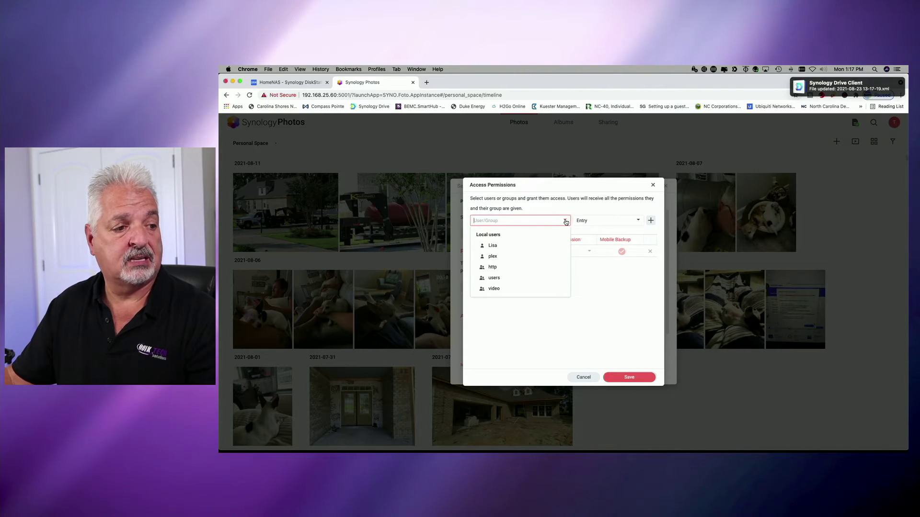
left_click(497, 248)
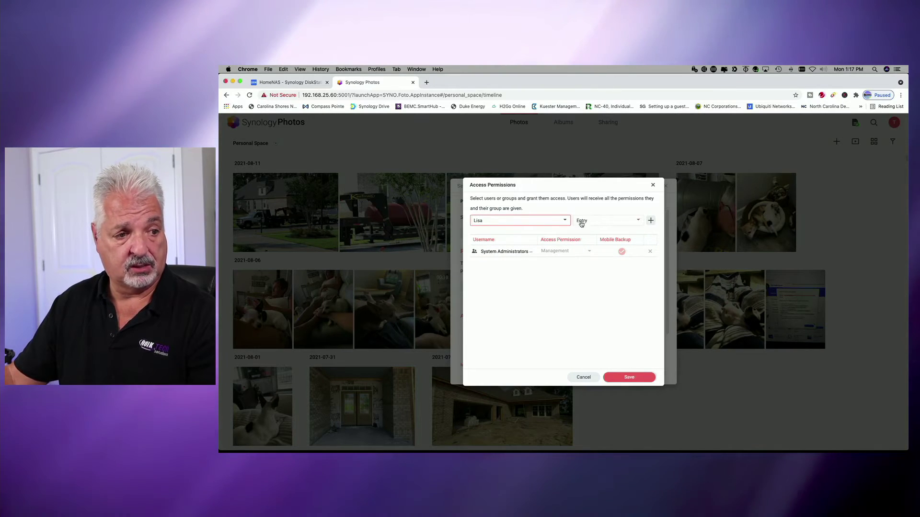
left_click(639, 221)
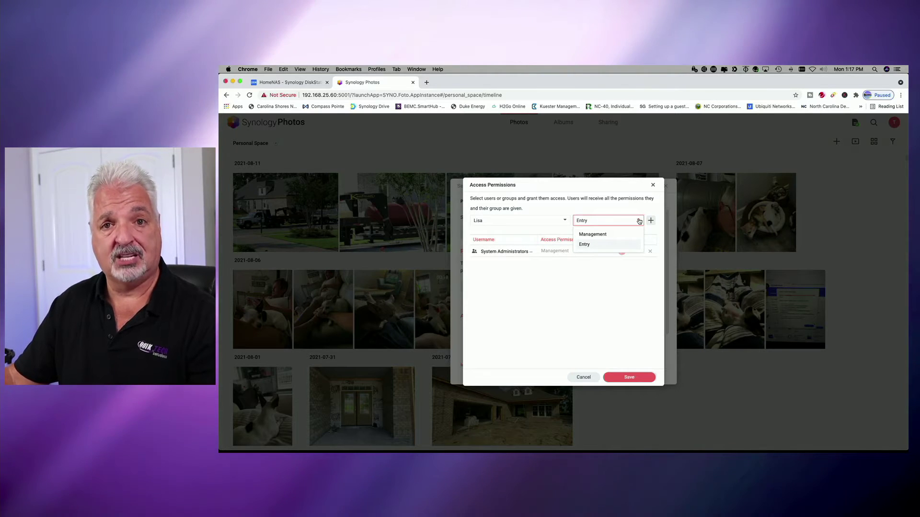
left_click(639, 220)
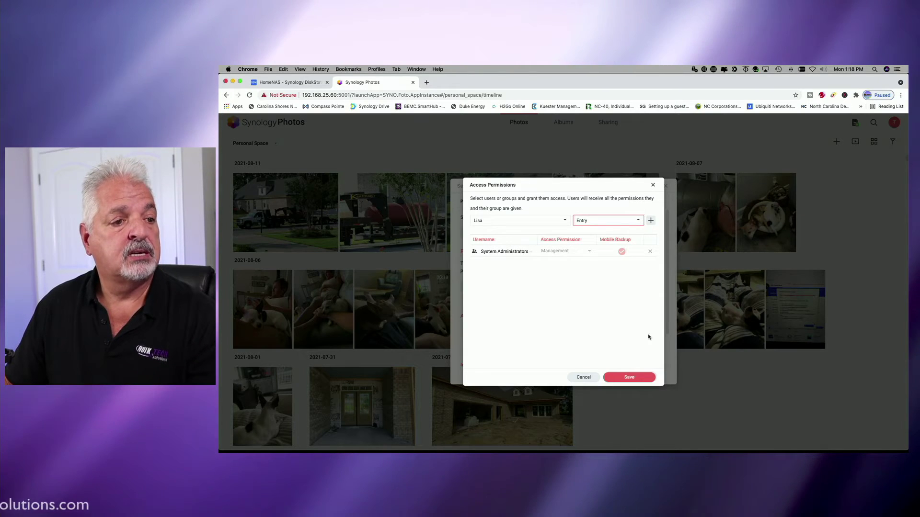
left_click(635, 377)
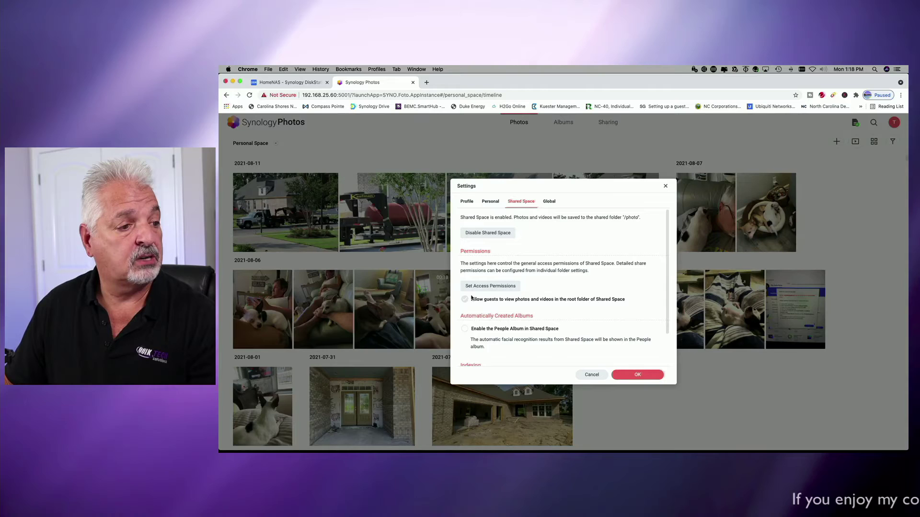
Grant the second user Entry access to Shared Space, save, and close the settings.
left_click(488, 290)
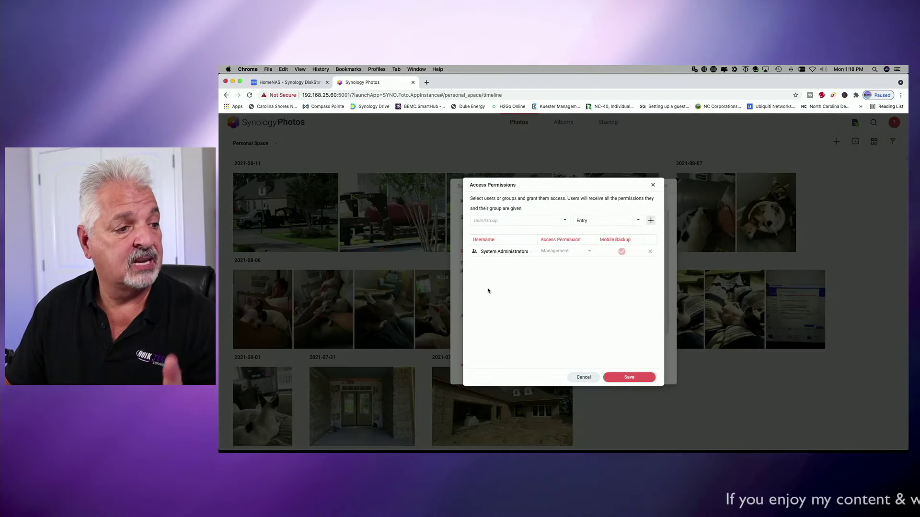
left_click(563, 224)
type("Lisa")
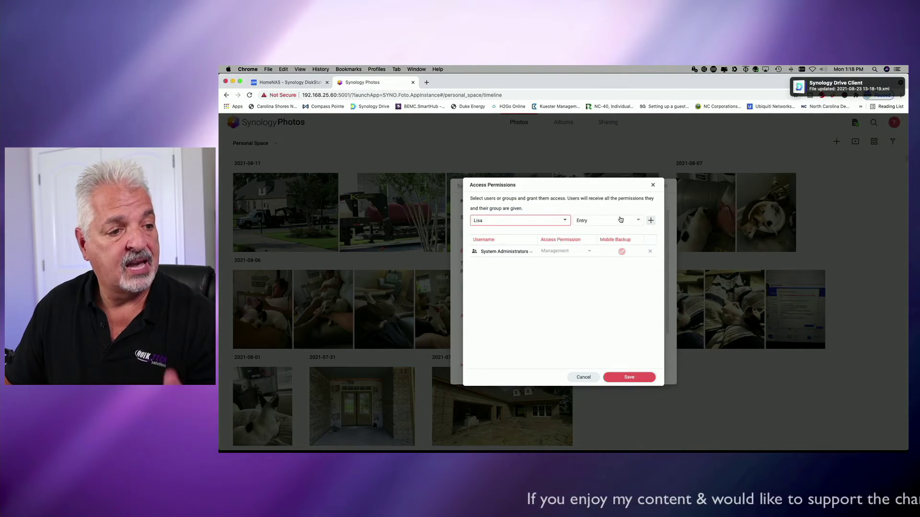
left_click(650, 221)
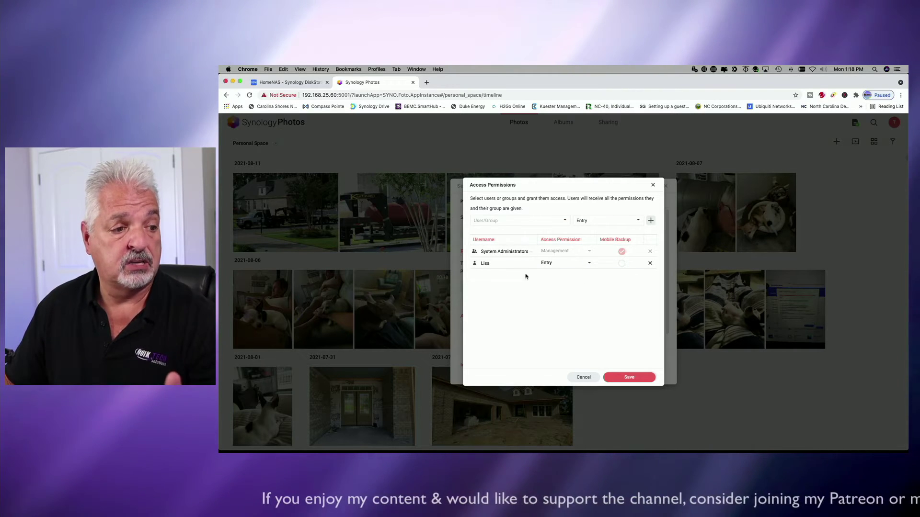
left_click(629, 378)
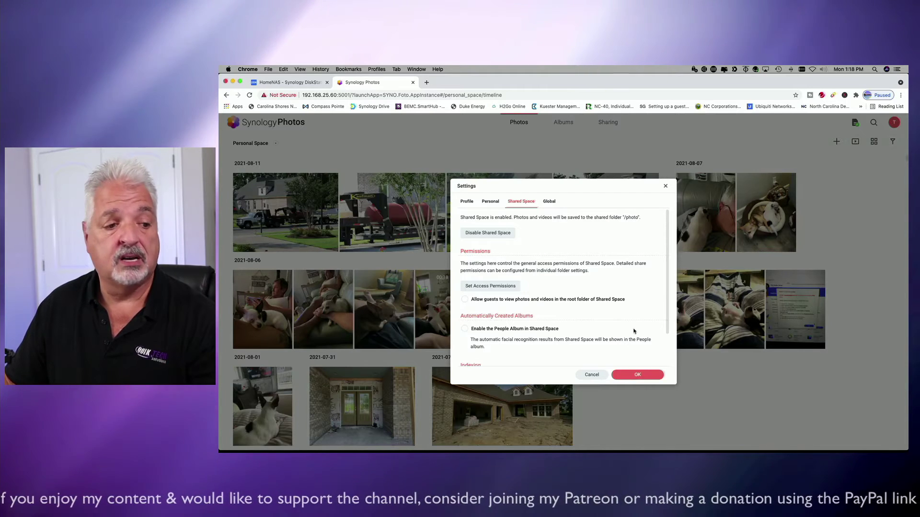
left_click(637, 375)
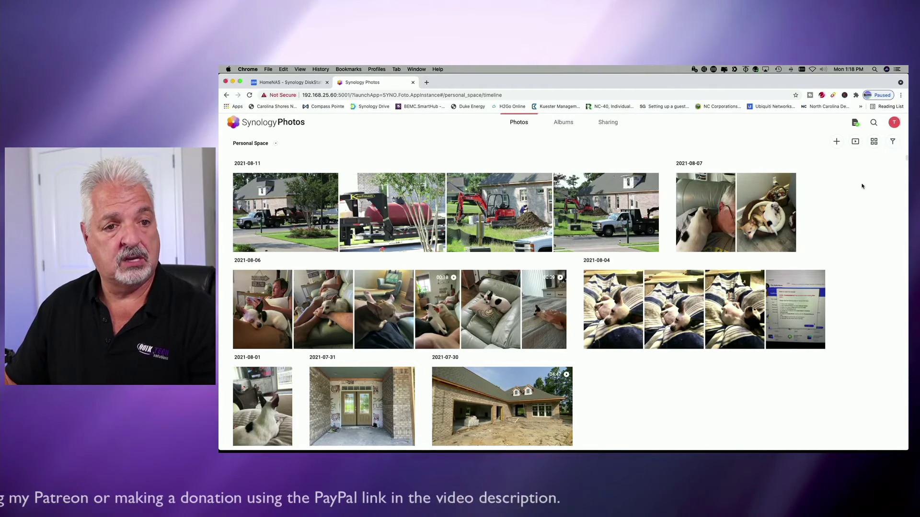
Switch Personal Space to folder view, go to PhotoLibrary > 2021, and select folder 08.
left_click(874, 142)
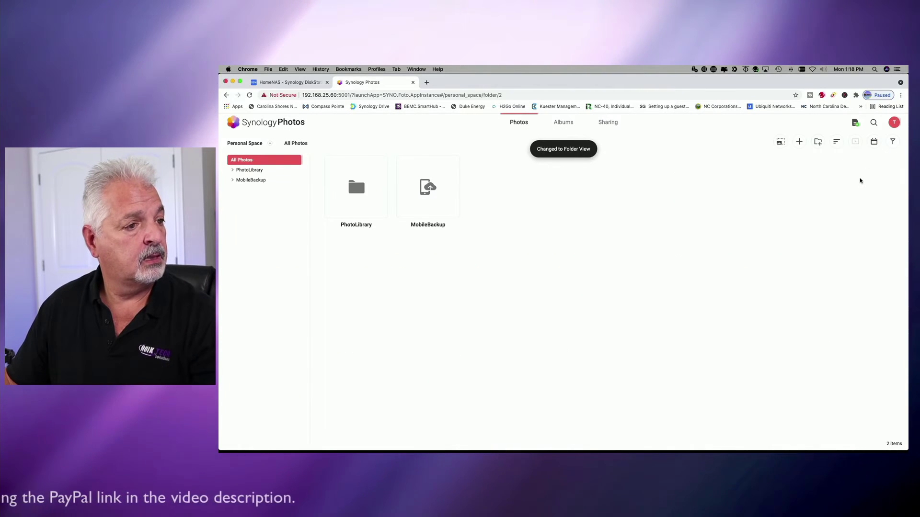
left_click(248, 171)
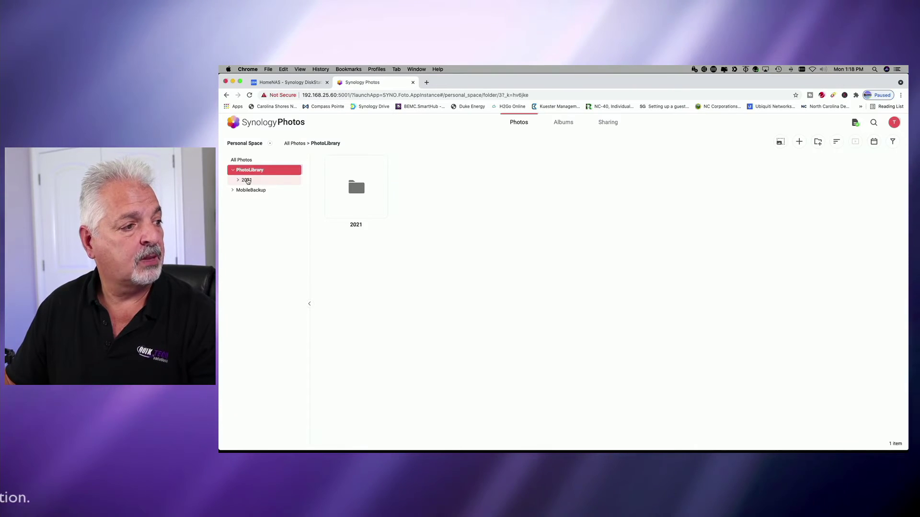
left_click(247, 181)
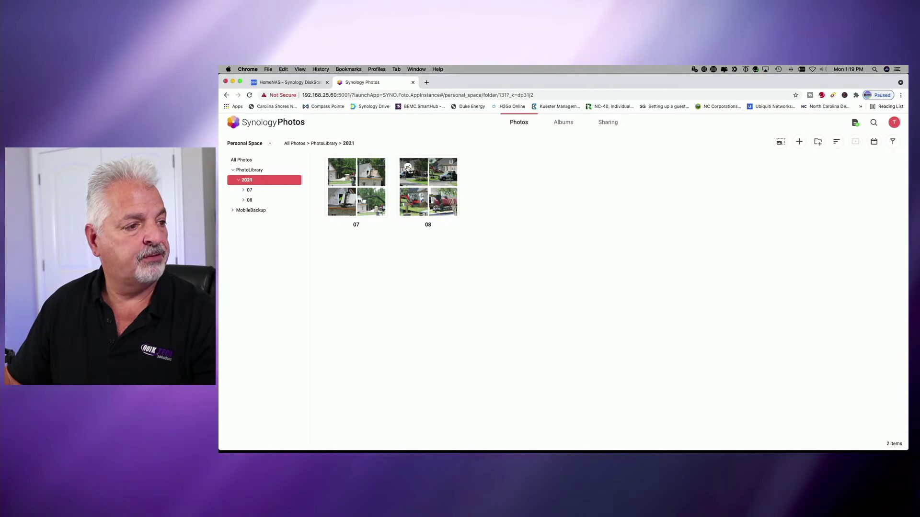
left_click(408, 167)
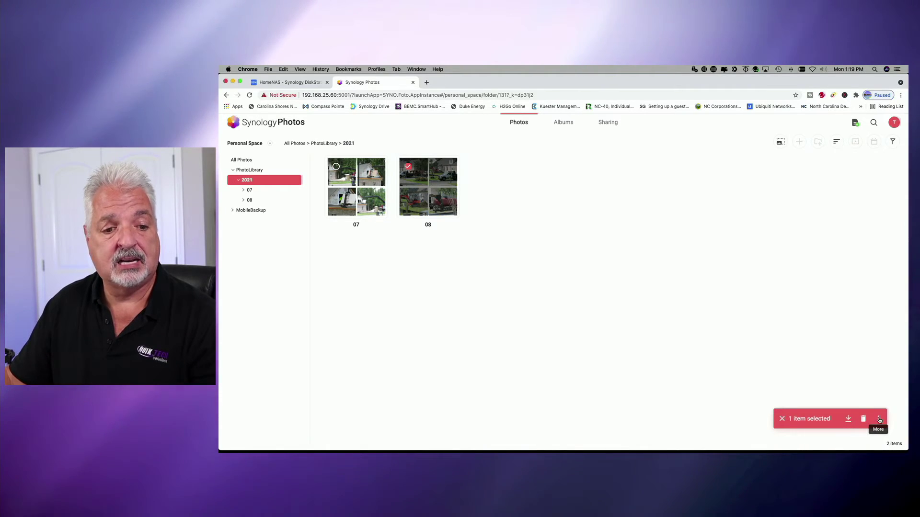
Copy the selected 08 folder into Shared Space using Copy to.
left_click(879, 420)
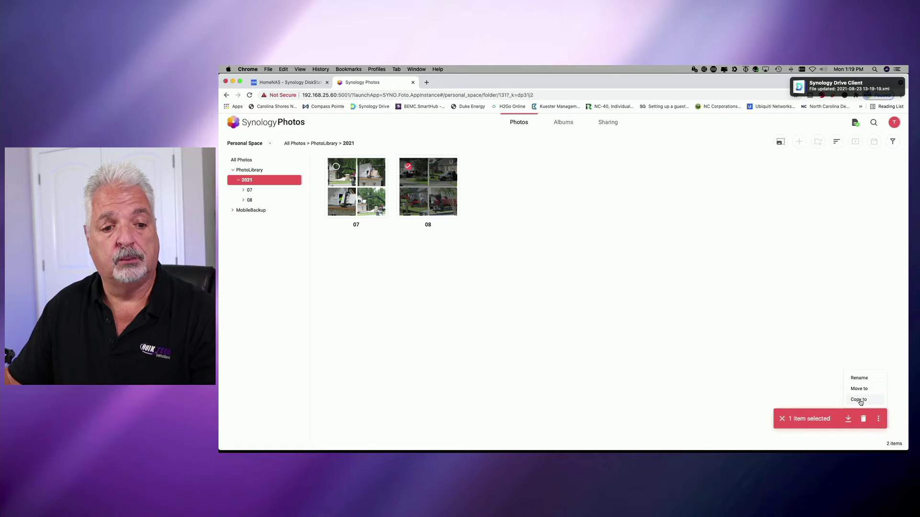
left_click(859, 399)
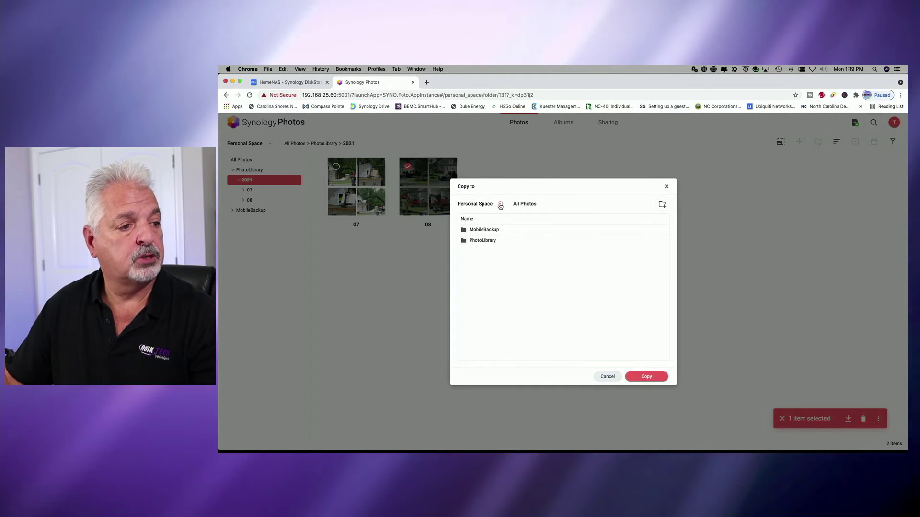
left_click(469, 229)
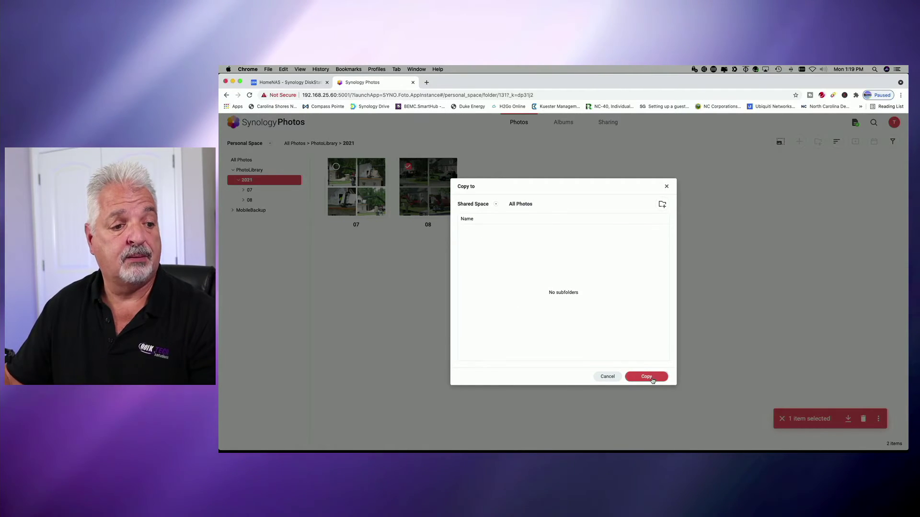
left_click(651, 379)
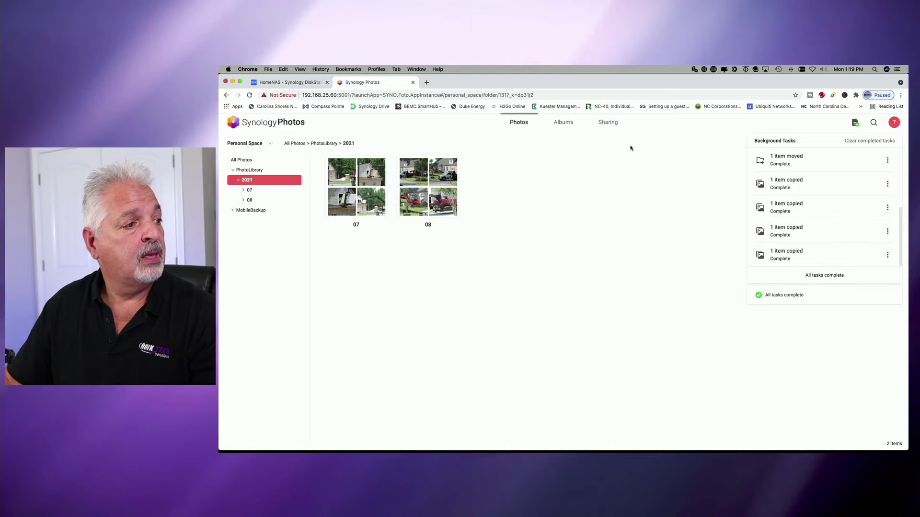
Switch to Shared Space, check folder 08's four DSCN photos, then return to All Photos.
left_click(271, 144)
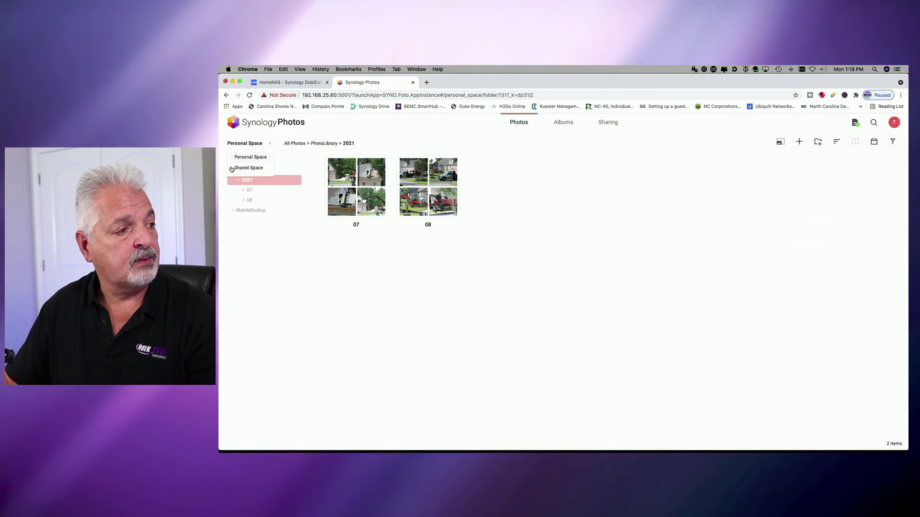
left_click(249, 168)
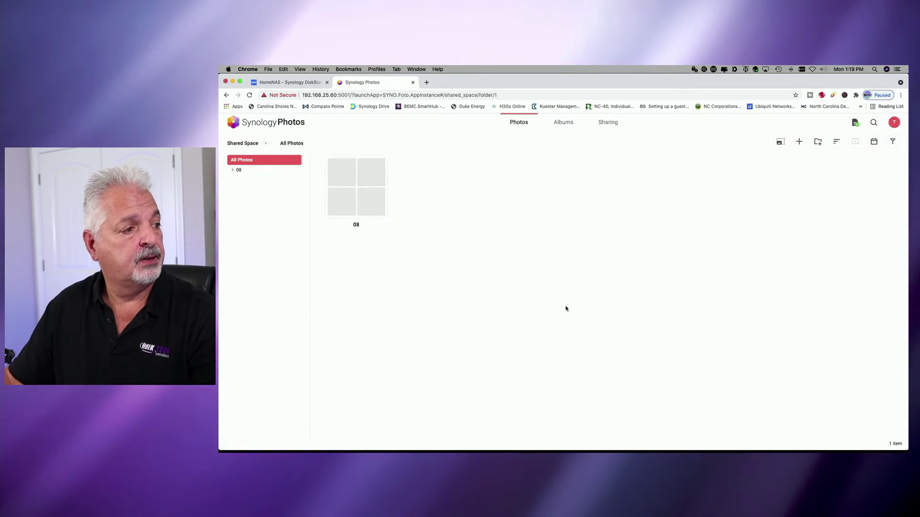
left_click(238, 171)
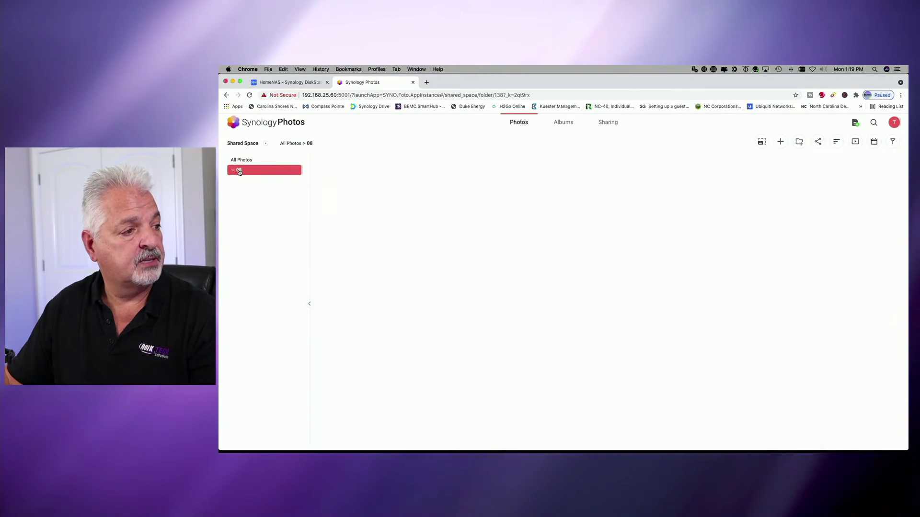
left_click(243, 160)
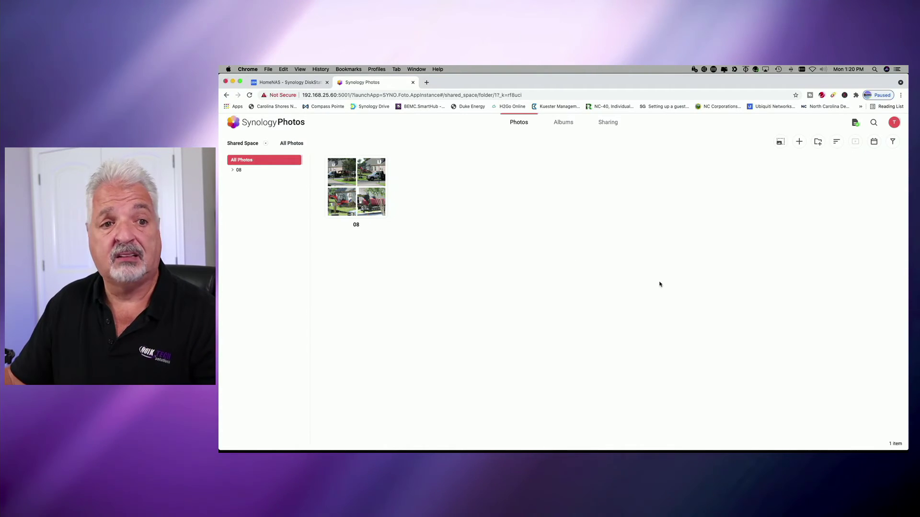
Sign out of the owner account and return to the sign-in page.
left_click(894, 123)
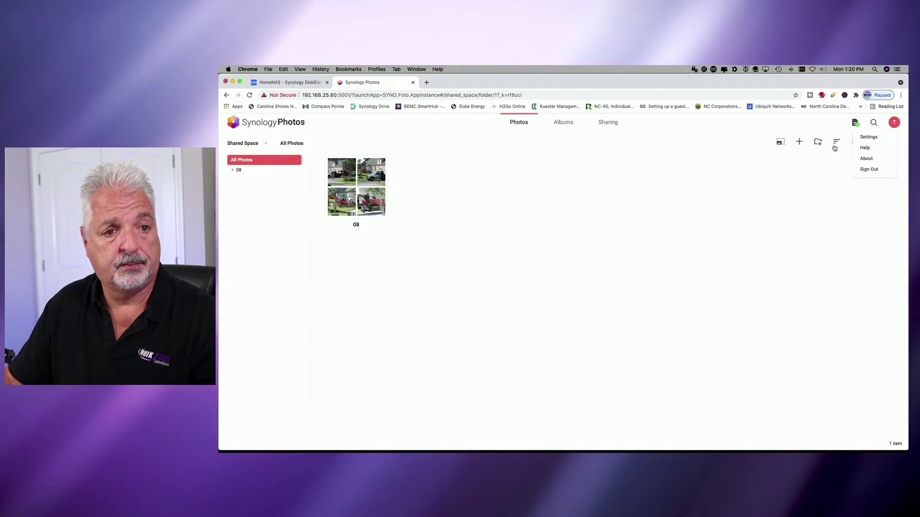
left_click(869, 169)
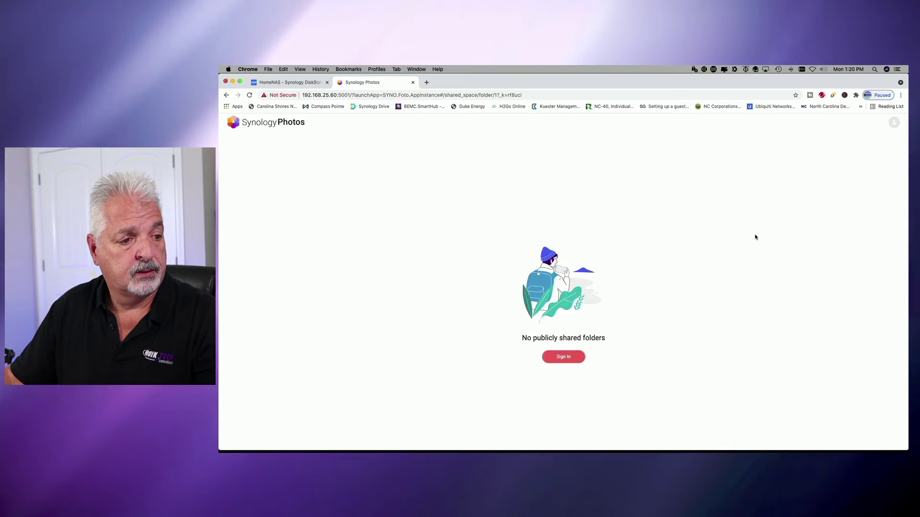
left_click(563, 357)
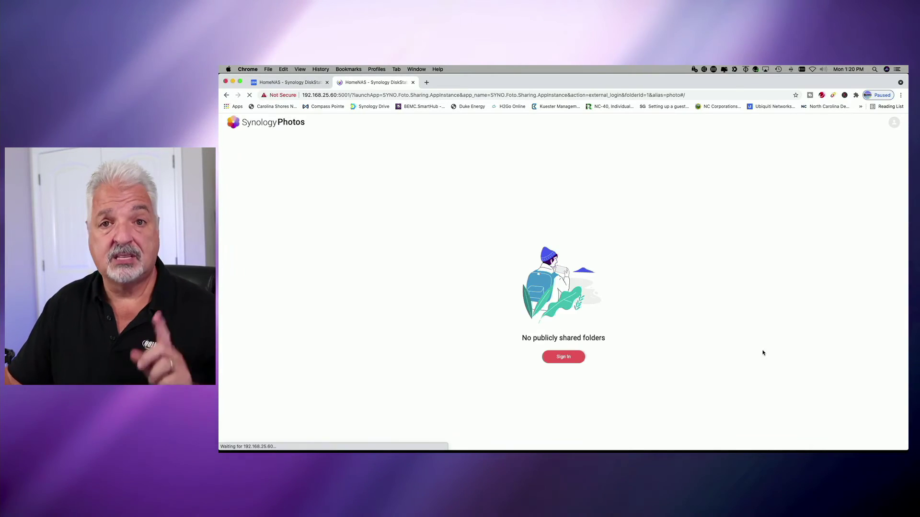
Sign in as the second user with their username and password.
key("super+a")
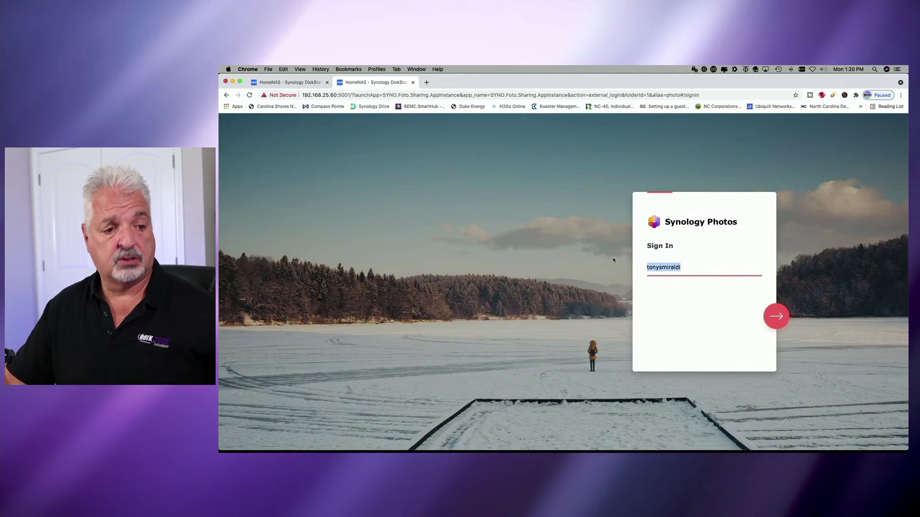
type("L")
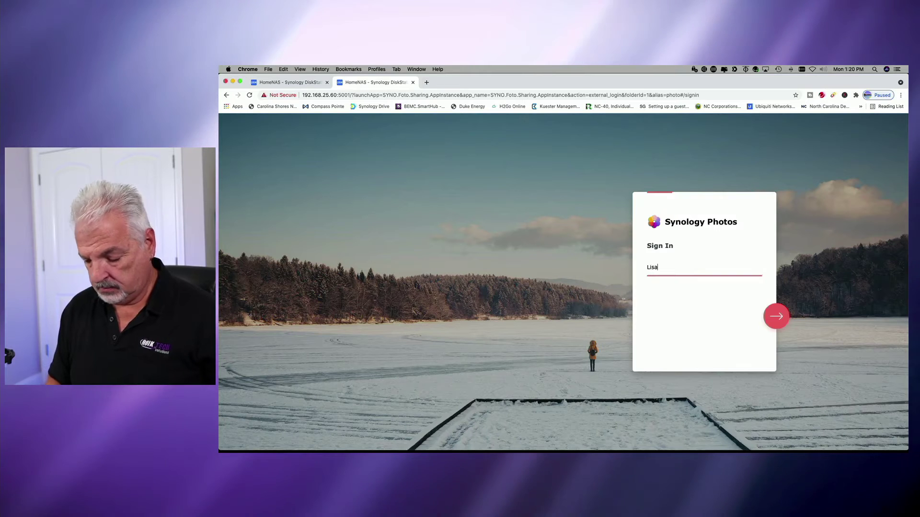
type("isa")
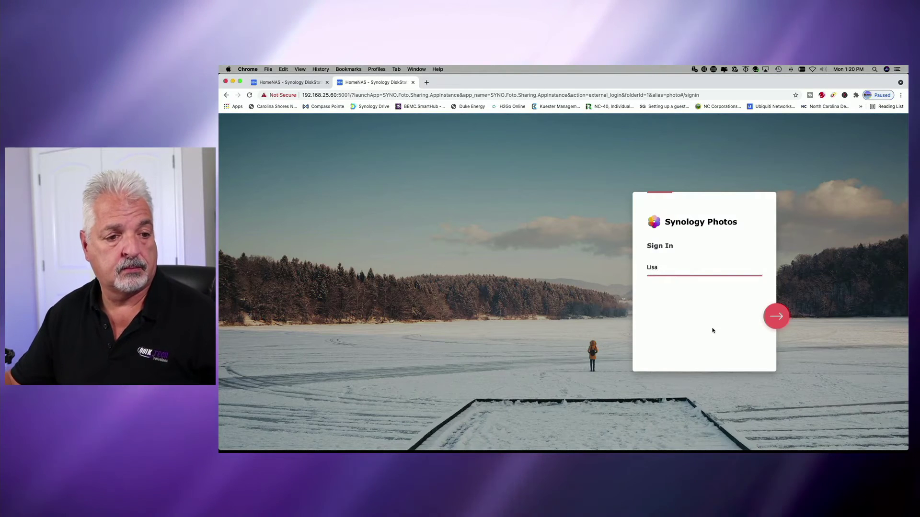
left_click(776, 317)
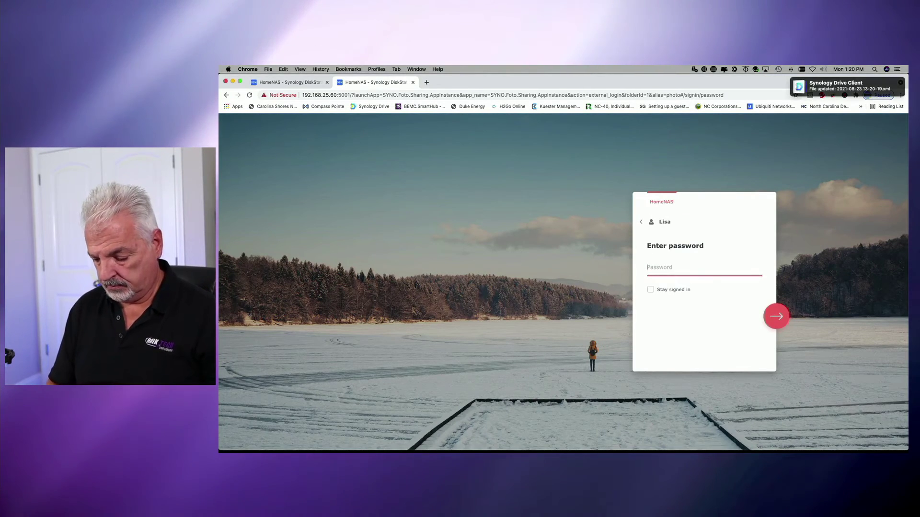
type("••••••••")
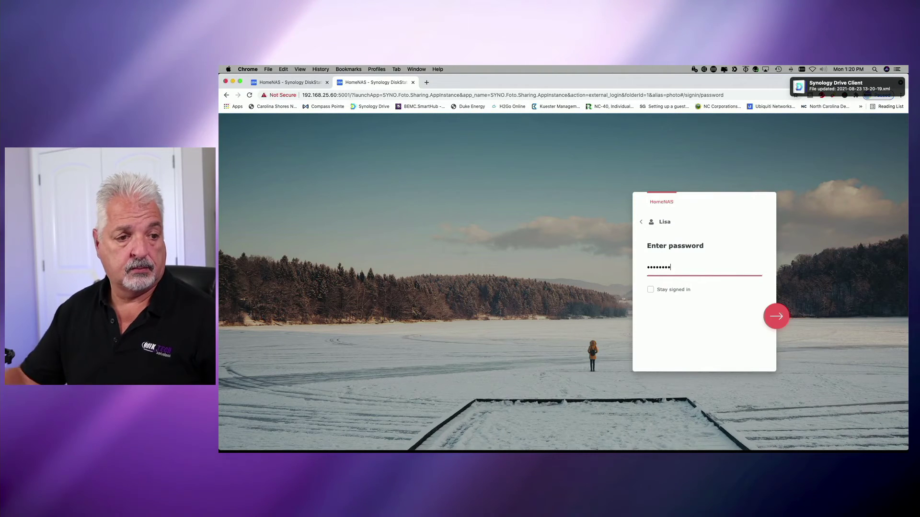
left_click(777, 318)
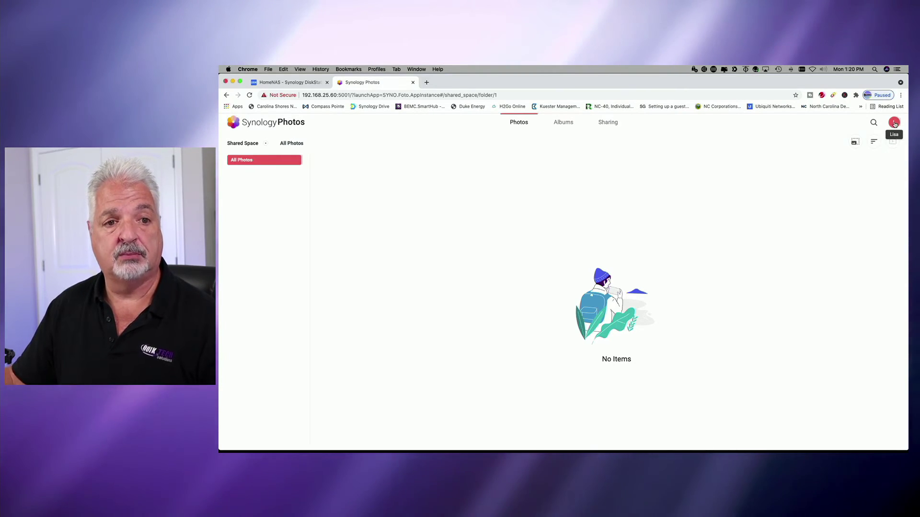
Sign back in as the owner, select Shared Space folder 08, and show its more actions.
left_click(872, 171)
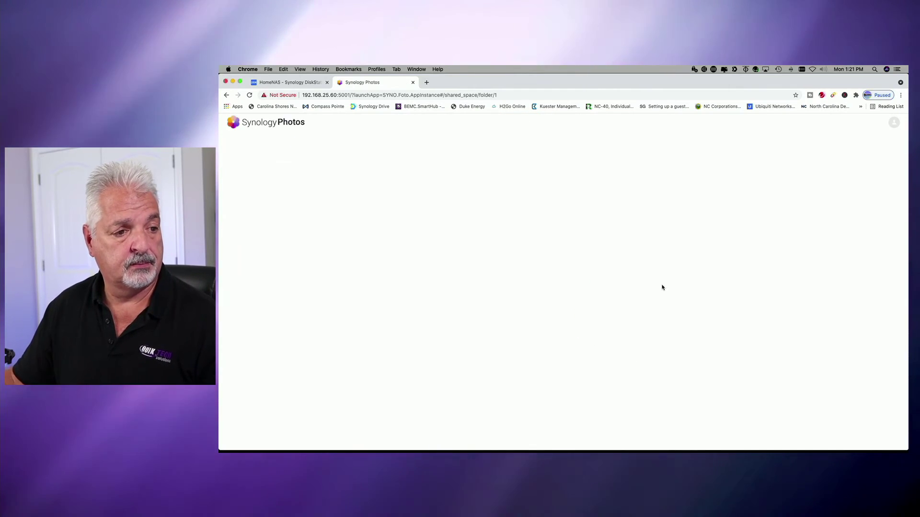
key("Return")
key("Return")
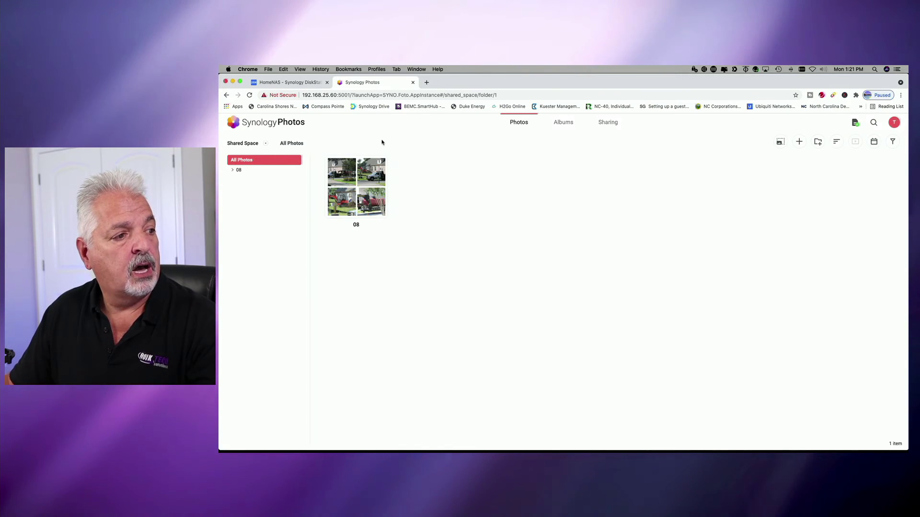
left_click(335, 168)
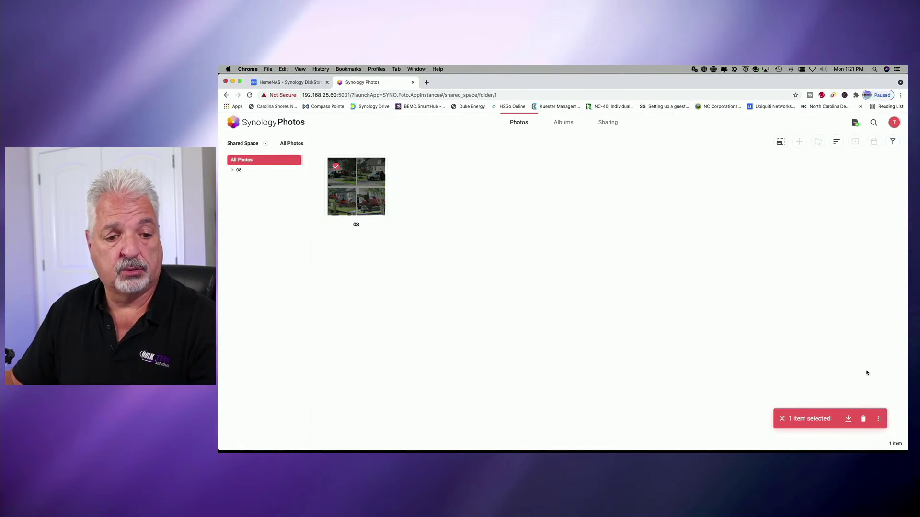
left_click(879, 419)
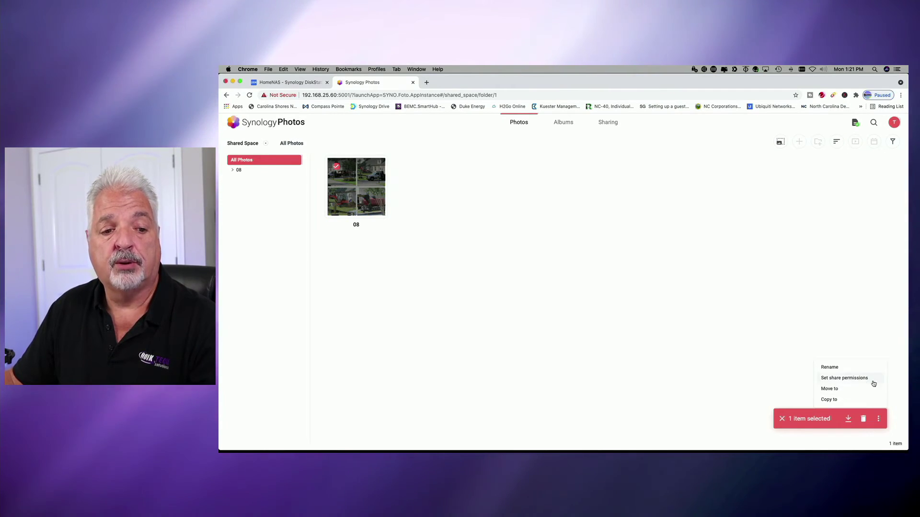
In folder 08's share permissions, enable the share link set to Private - Only invitees can access.
left_click(842, 379)
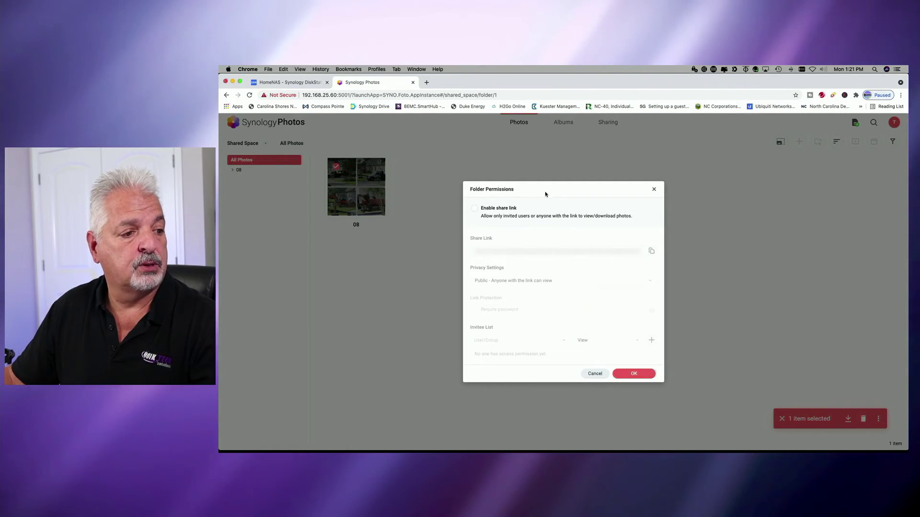
left_click(474, 209)
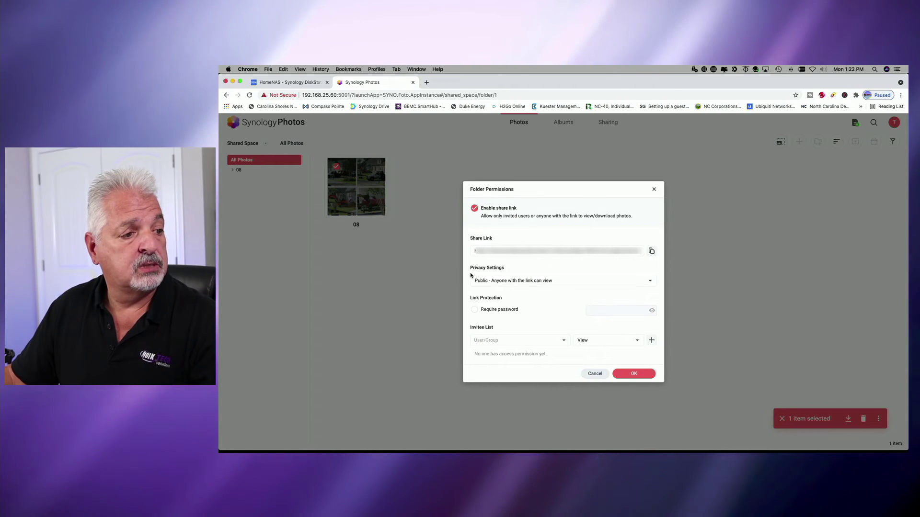
left_click(650, 281)
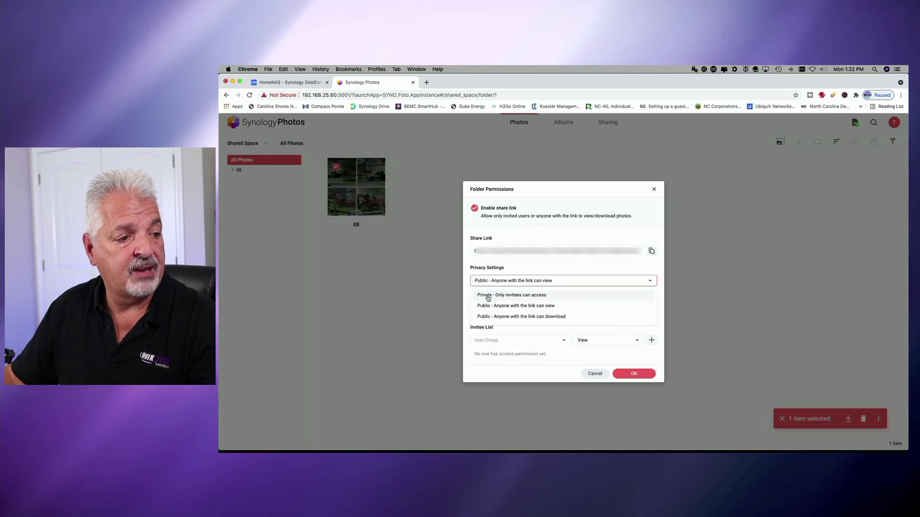
left_click(522, 296)
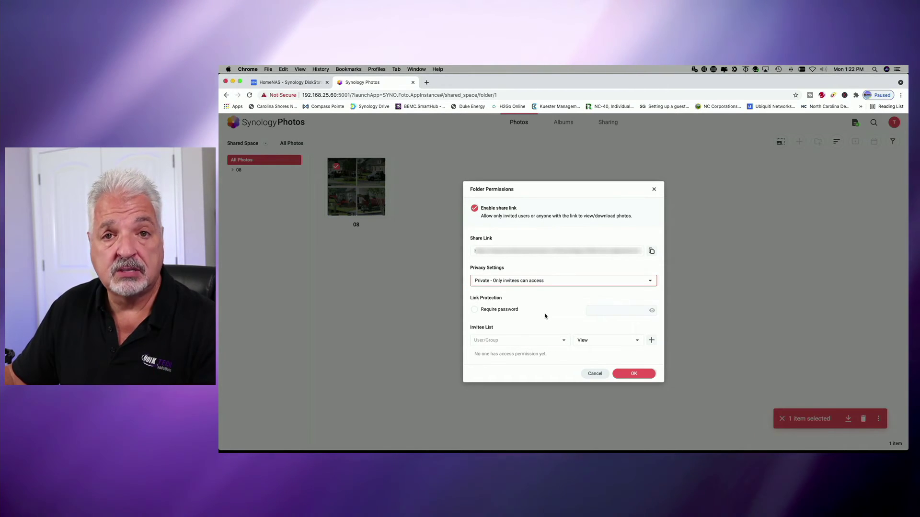
Add the second user to folder 08's invitee list with View permission.
left_click(563, 341)
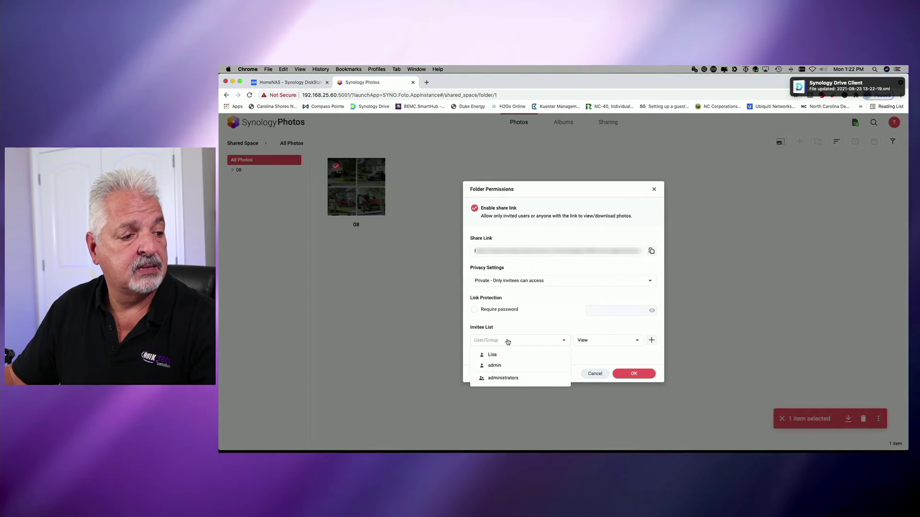
left_click(492, 354)
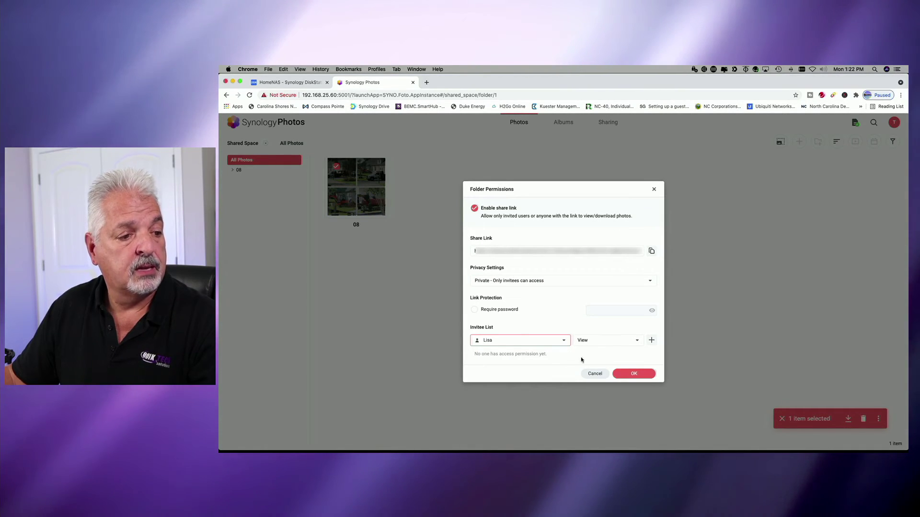
left_click(637, 341)
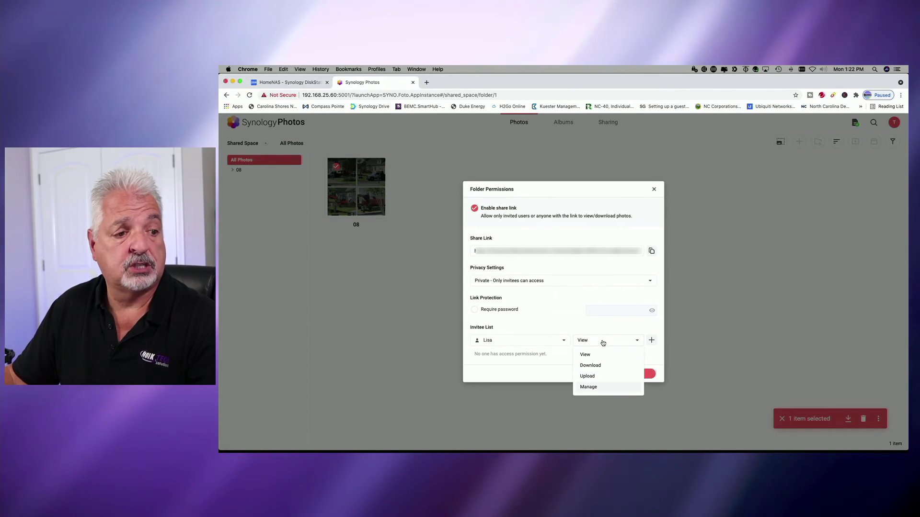
left_click(577, 328)
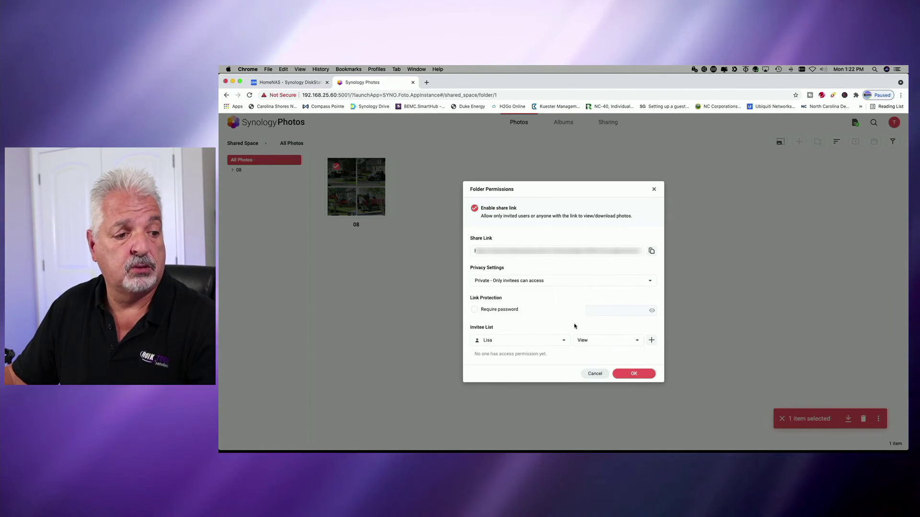
left_click(652, 340)
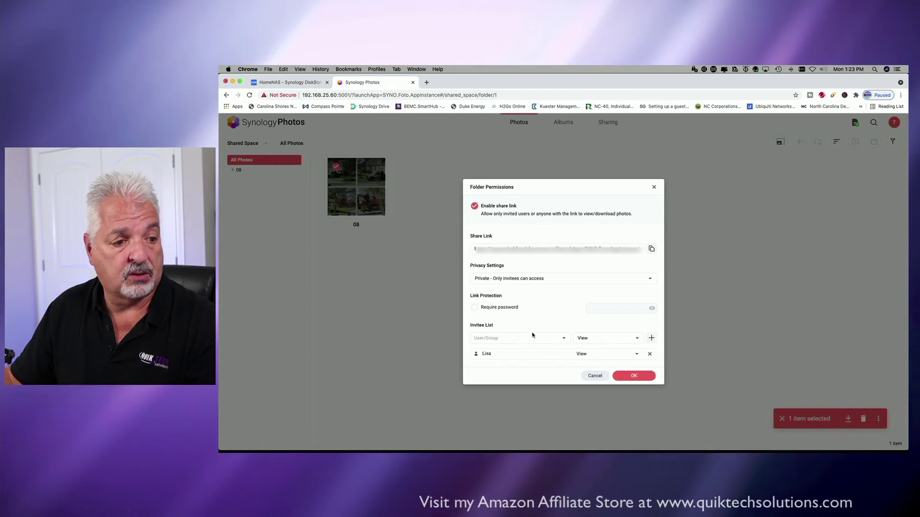
Save folder 08's invitee share, then review Shared Space access permissions and cancel both dialogs unchanged.
left_click(636, 379)
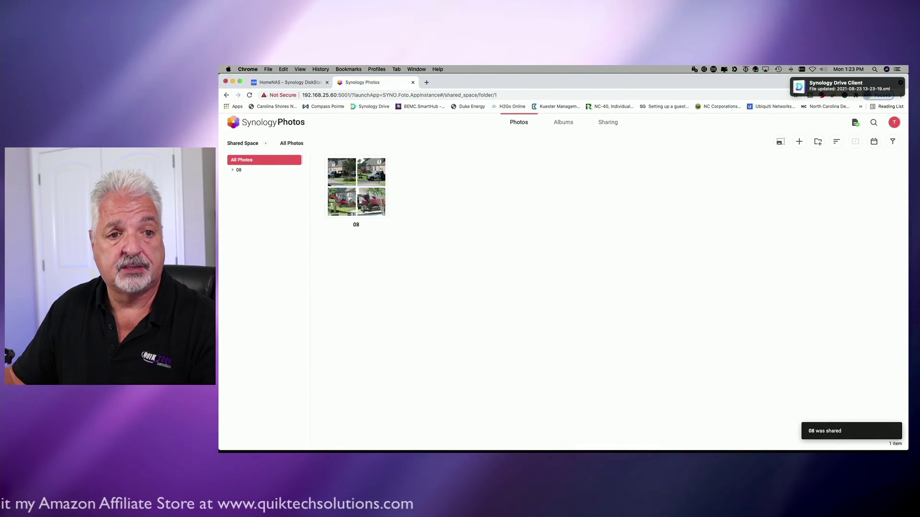
left_click(893, 123)
left_click(862, 138)
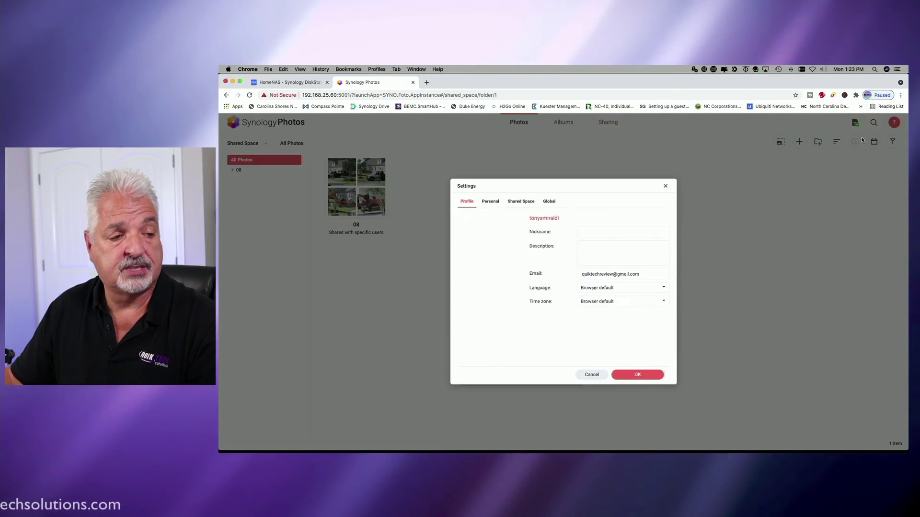
left_click(520, 202)
left_click(493, 288)
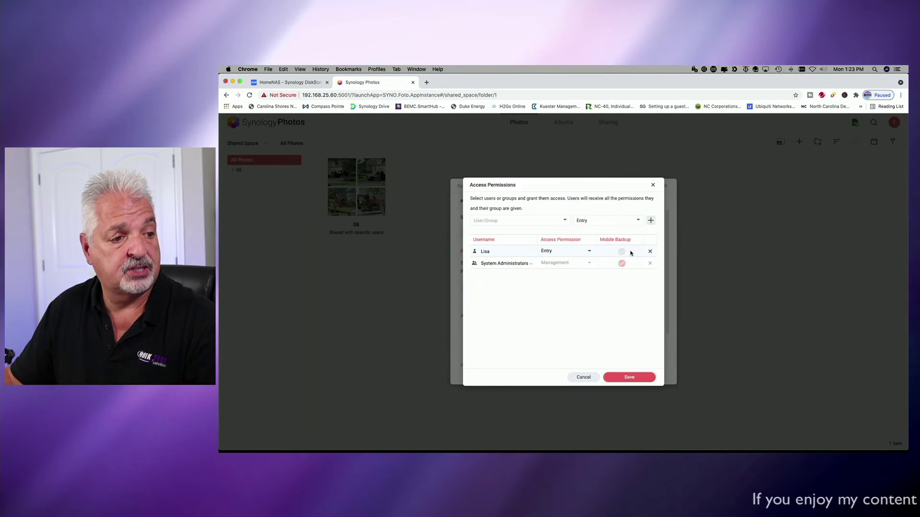
left_click(587, 378)
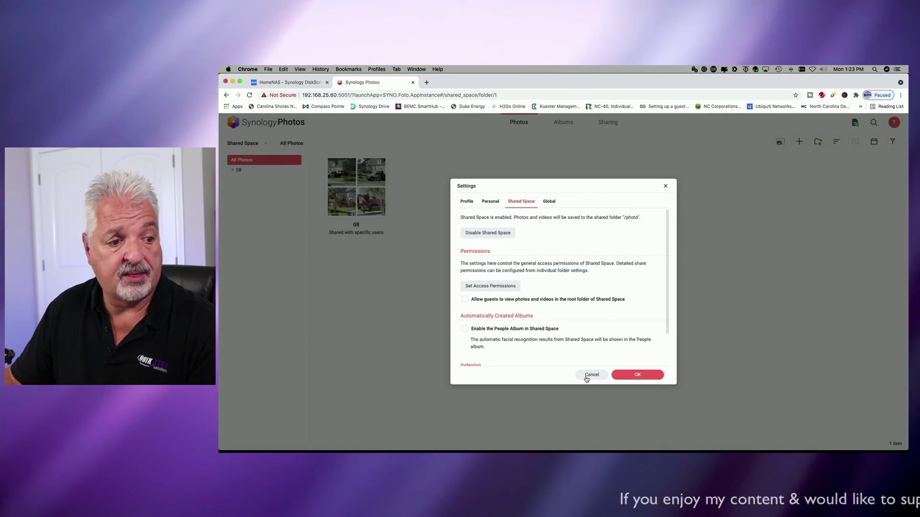
left_click(591, 377)
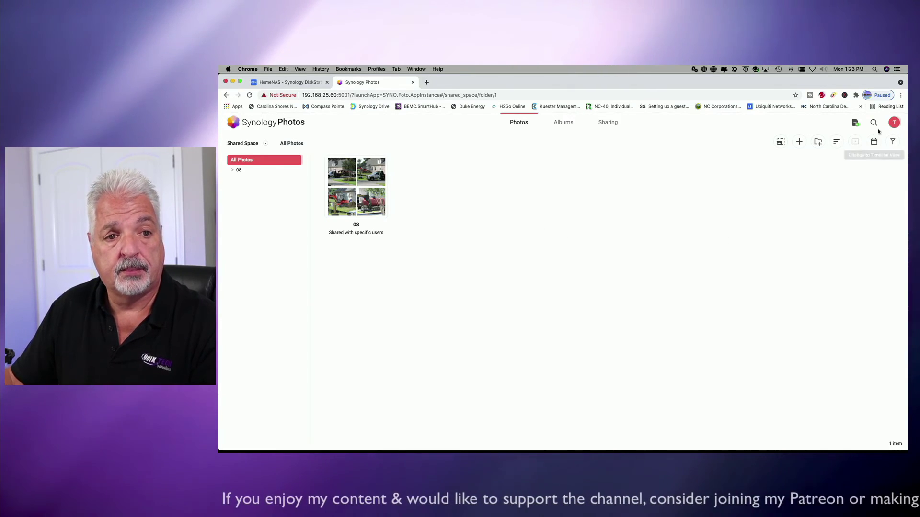
Sign out of the owner account, sign in as the invited user, and open folder 08.
left_click(872, 169)
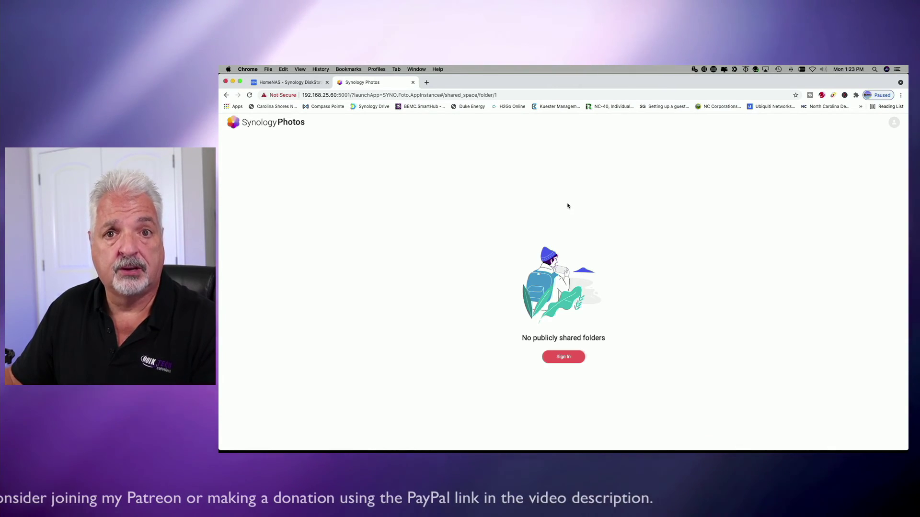
left_click(563, 357)
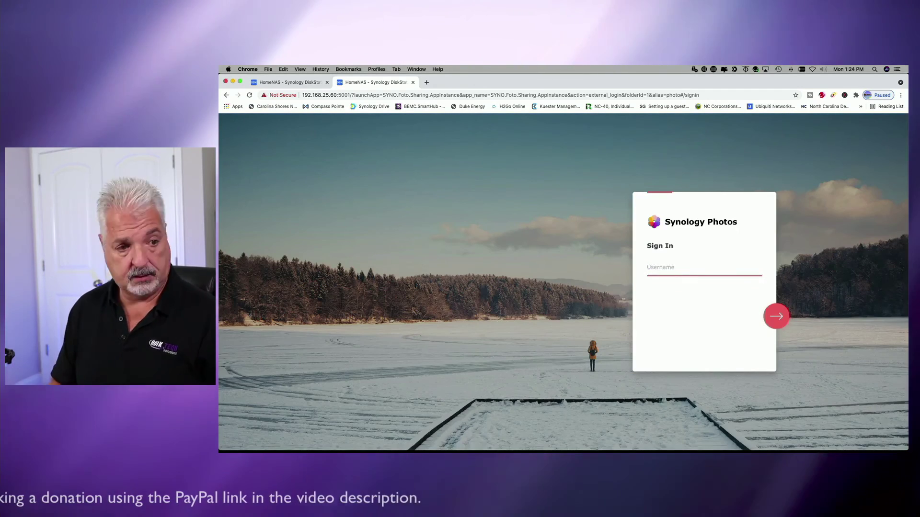
left_click(773, 316)
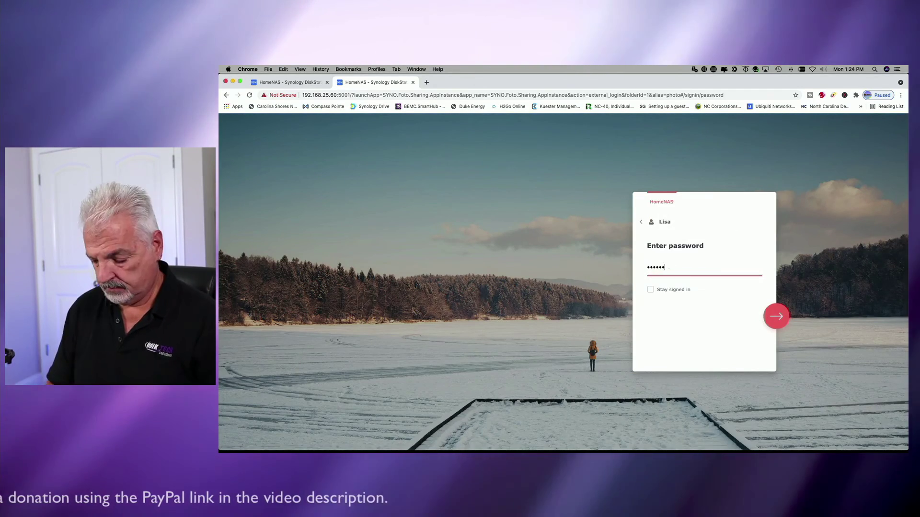
left_click(772, 317)
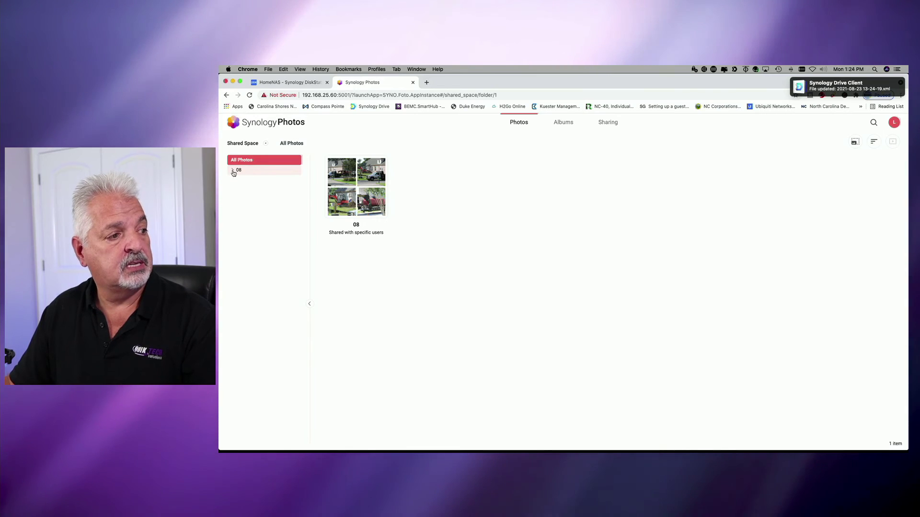
left_click(363, 191)
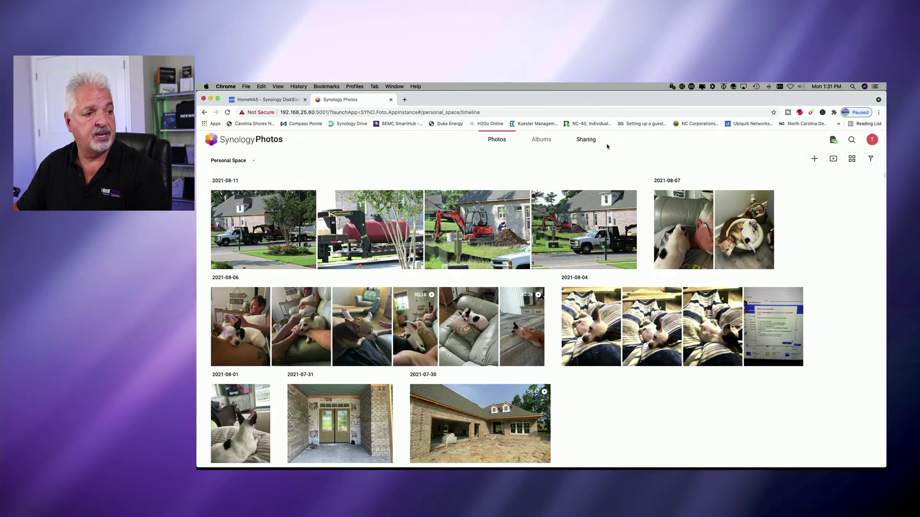
Go to the Sharing page to see the shared items overview.
left_click(582, 140)
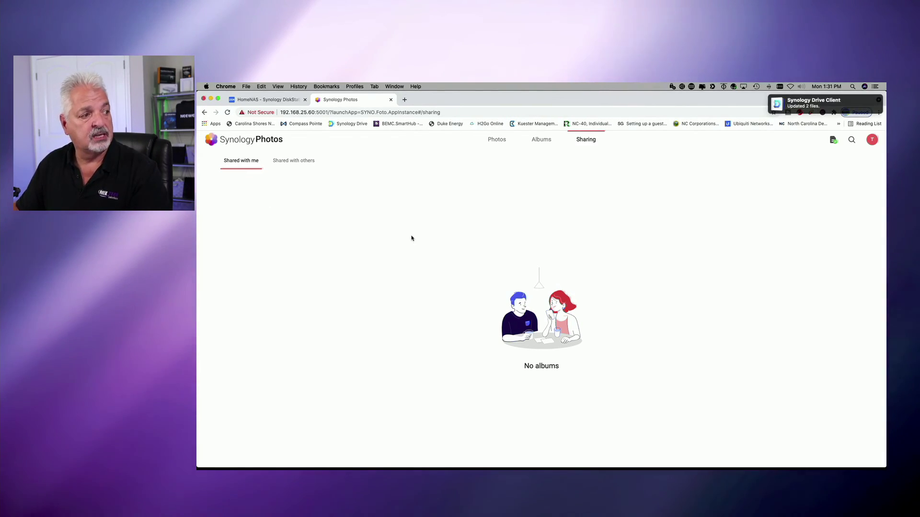
left_click(290, 162)
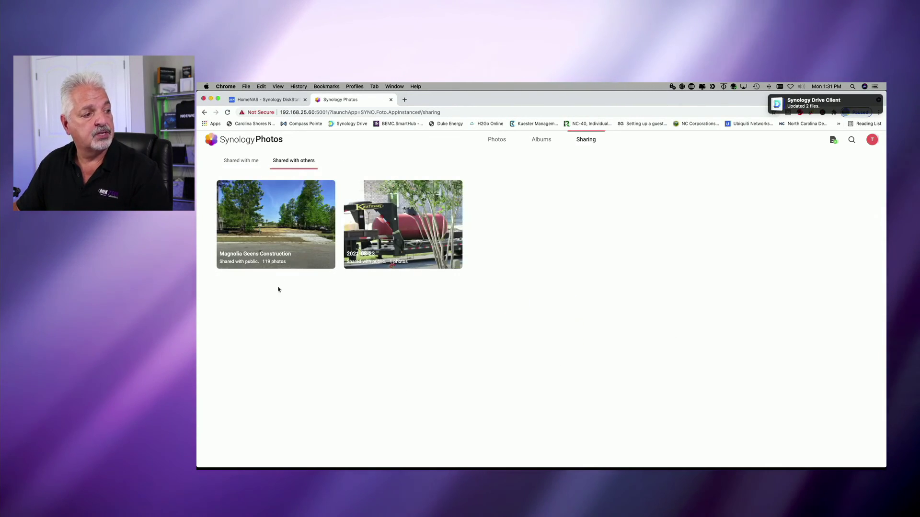